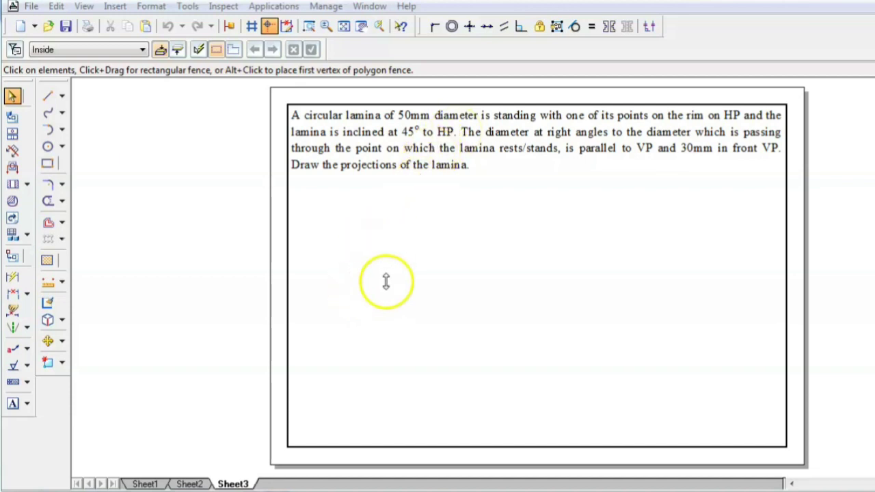
- Draw a horizontal reference line across the sheet below the problem text, spanning nearly the full border width
click(48, 97)
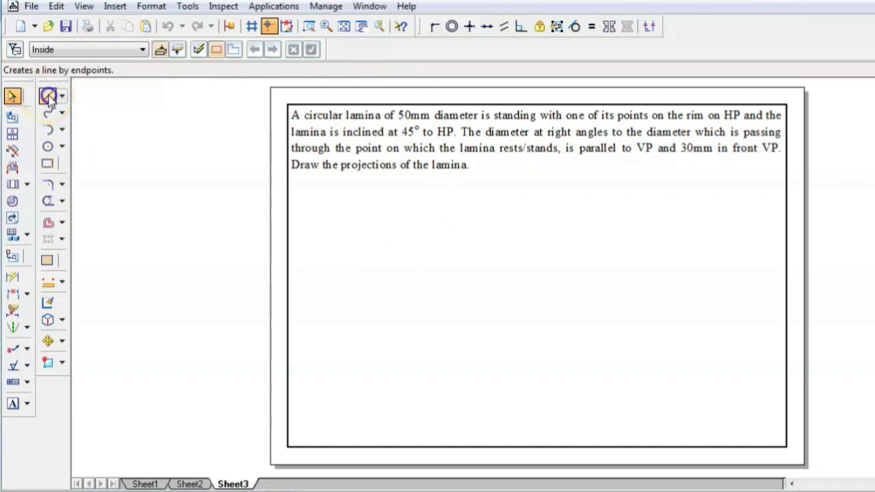
click(300, 291)
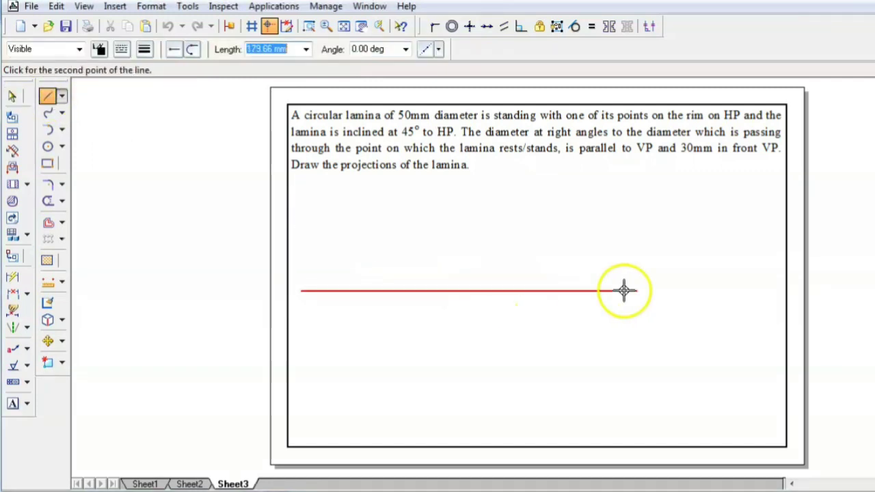
click(768, 292)
key(Escape)
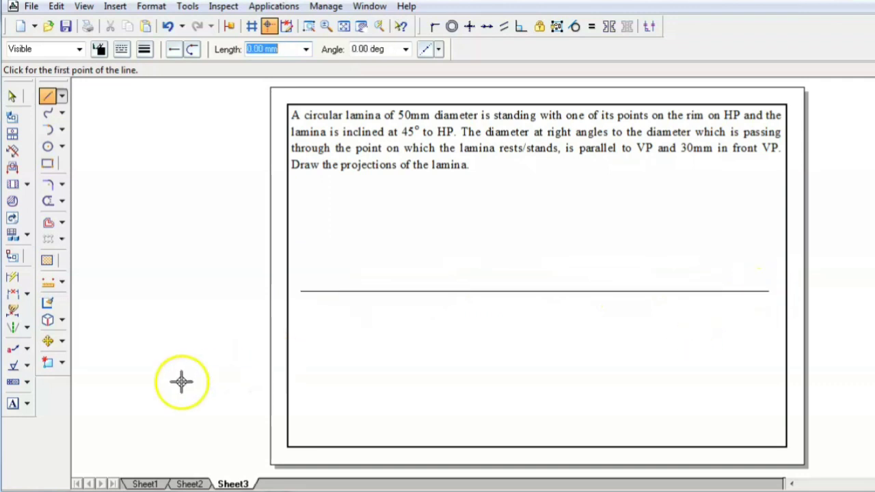
- Label the reference line's ends X and Y, with VP above and HP below the line near its X end
click(14, 404)
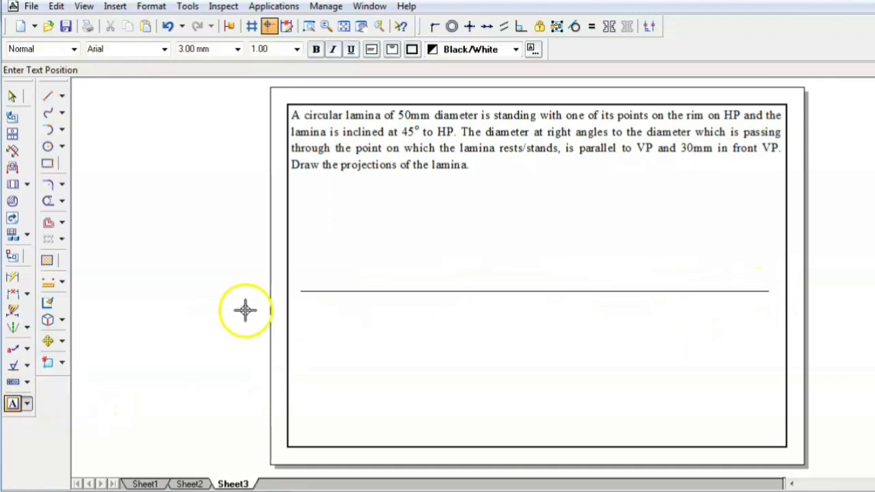
click(292, 286)
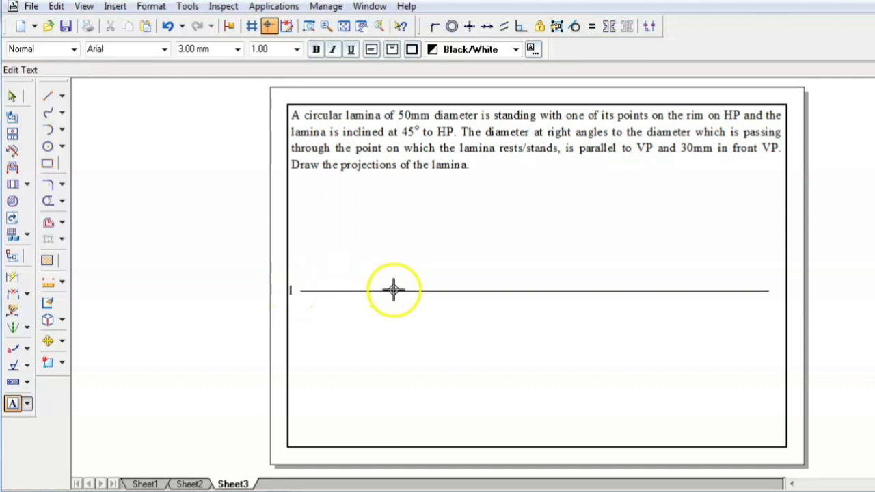
text(x)
click(780, 290)
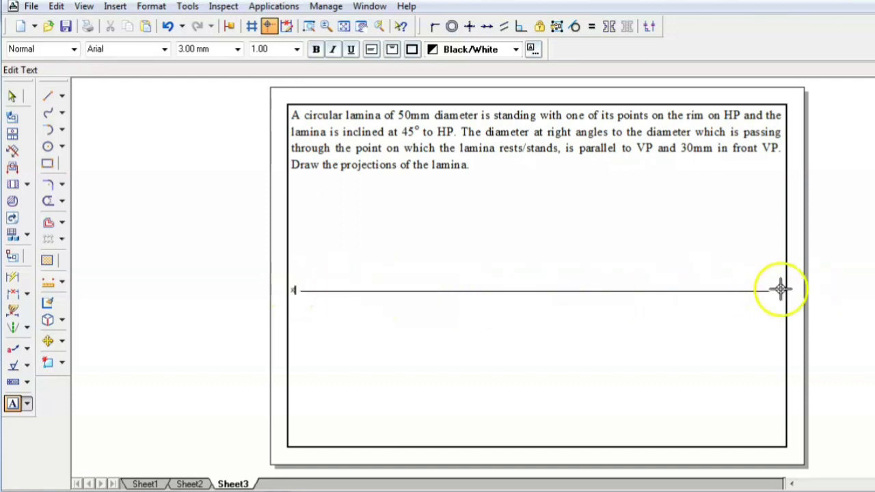
text(y)
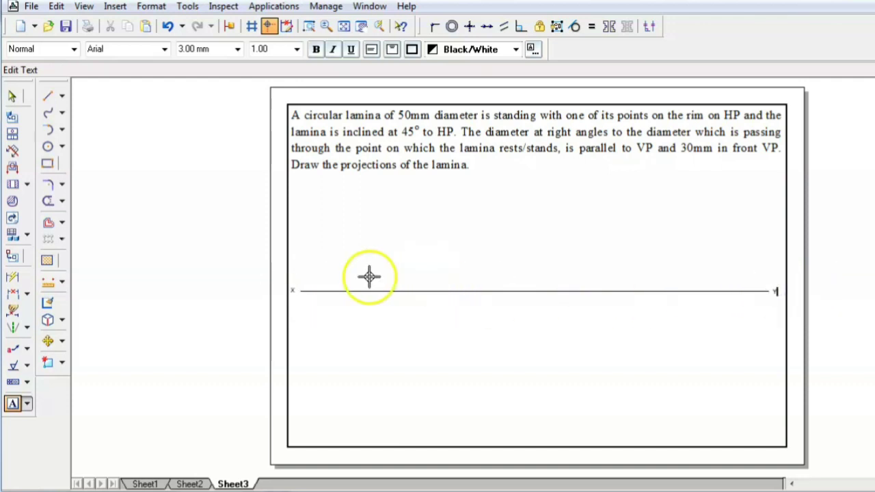
click(306, 279)
text(VP)
click(306, 301)
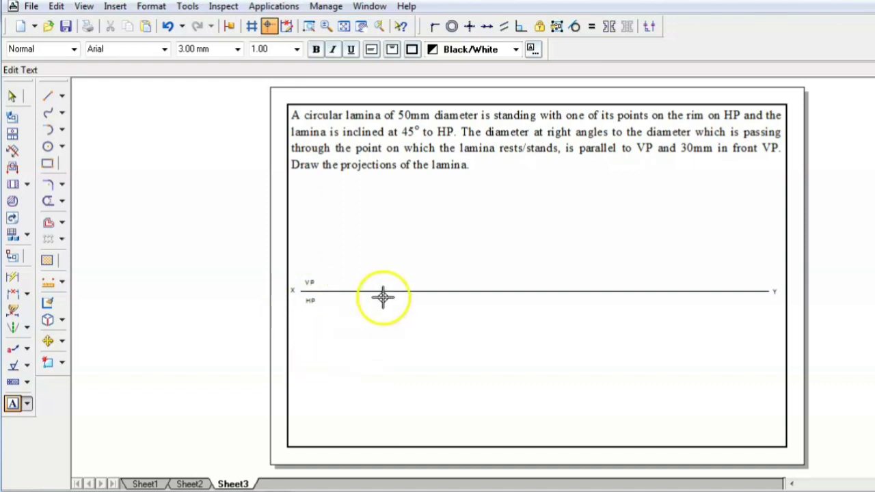
- Draw a 50 mm diameter circle below the reference line, near its X end
click(48, 147)
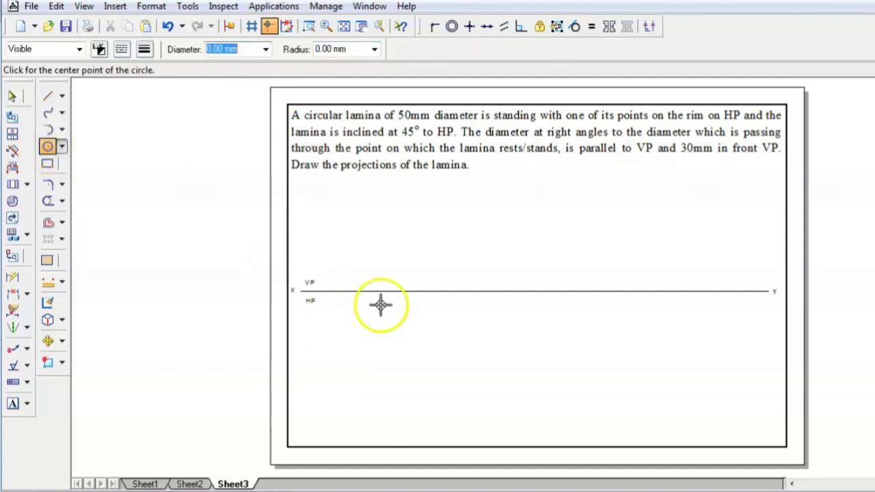
click(391, 357)
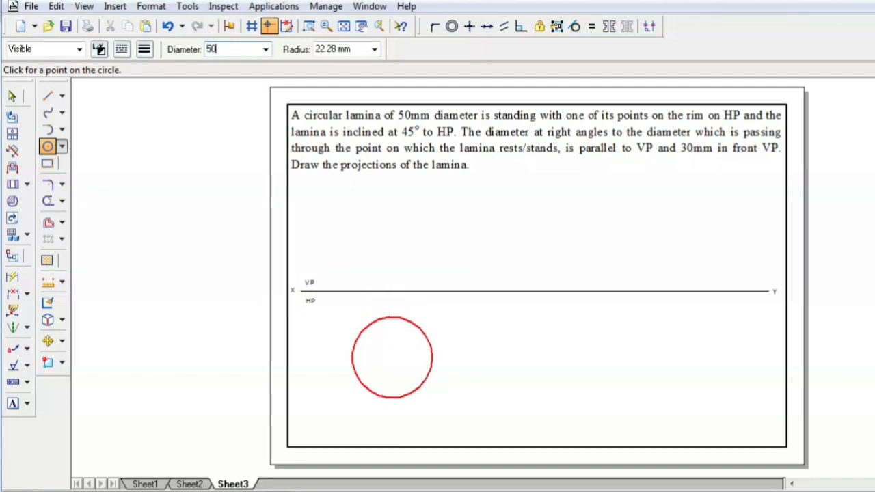
key(Return)
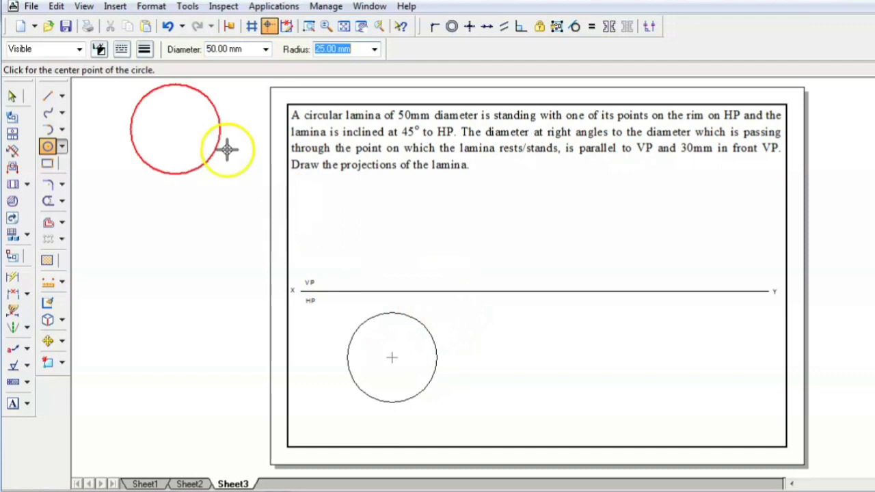
- Draw a horizontal 25 mm radius line from the circle's centre to the rightmost point on its rim
click(46, 98)
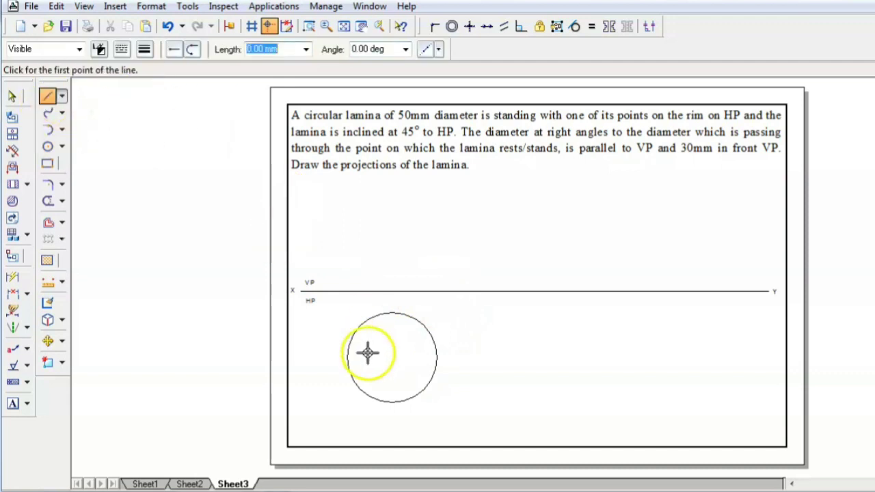
click(393, 358)
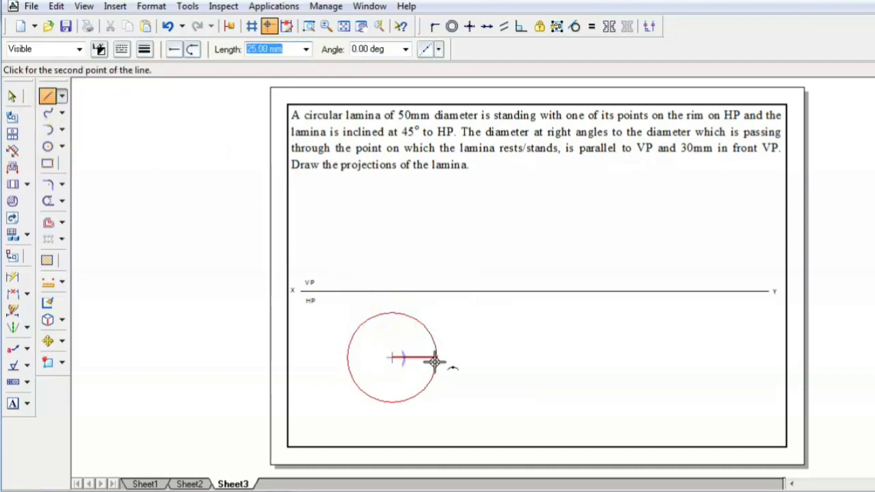
click(437, 357)
right_click(342, 307)
- Create a circular pattern of the radius line about the circle's centre with a count of 8 over 360 degrees
click(14, 98)
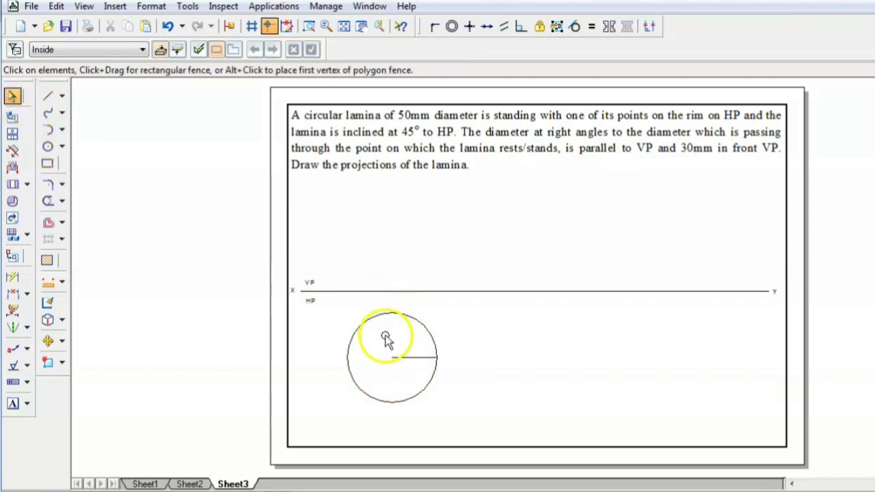
click(407, 358)
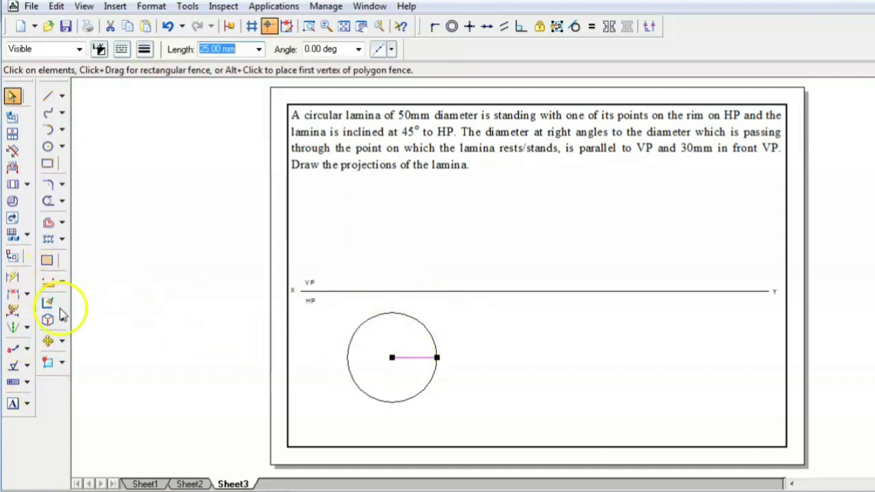
click(62, 239)
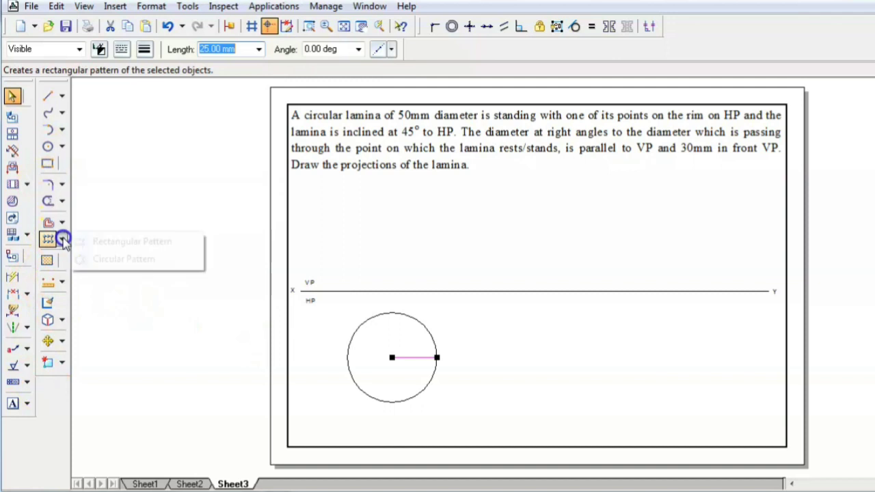
click(110, 259)
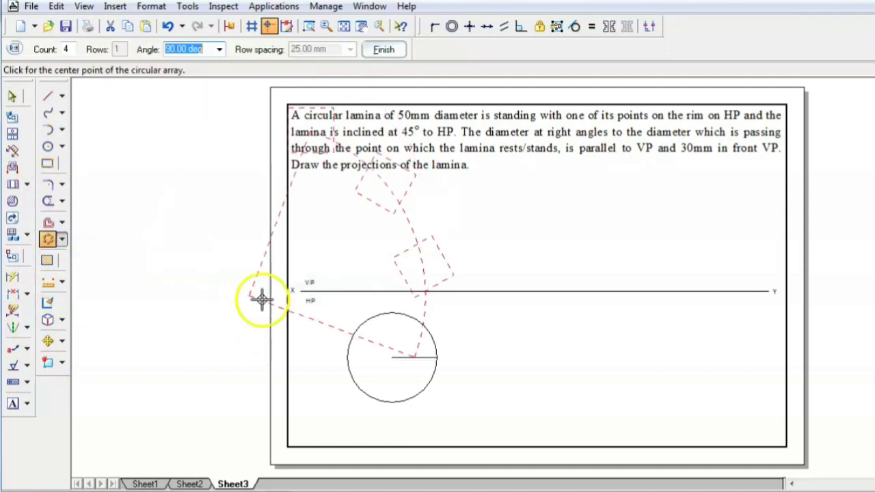
click(393, 357)
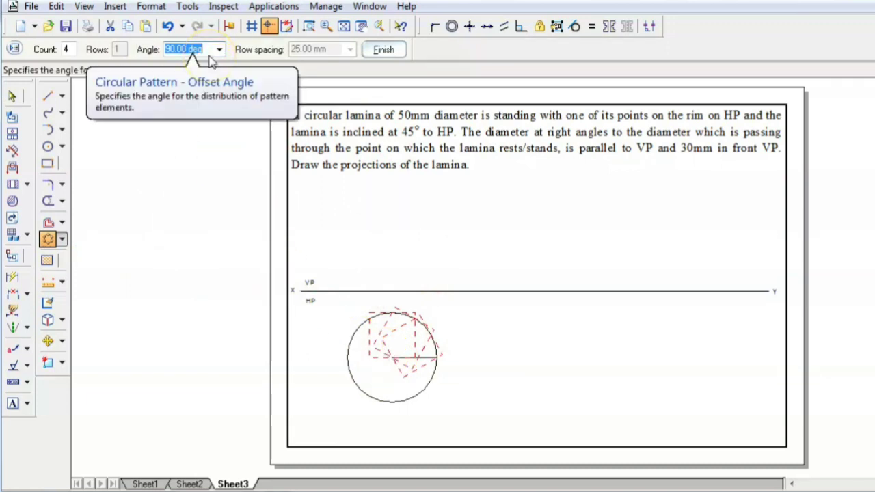
text(36)
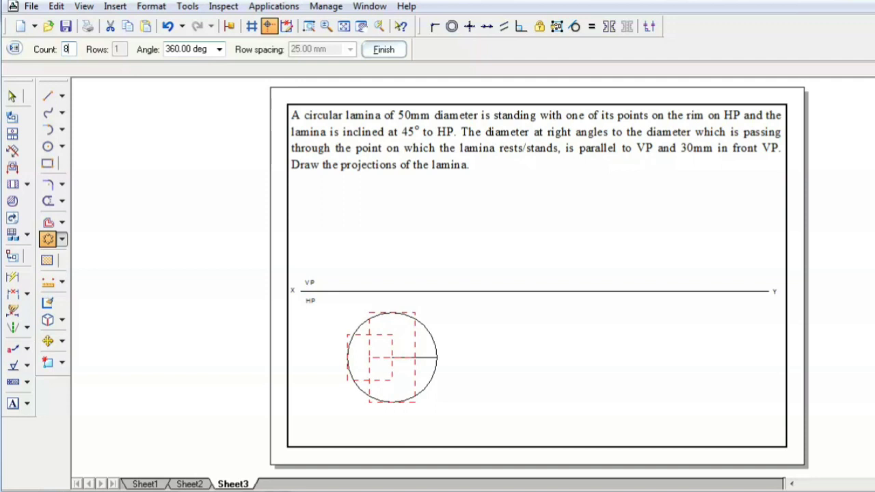
key(Return)
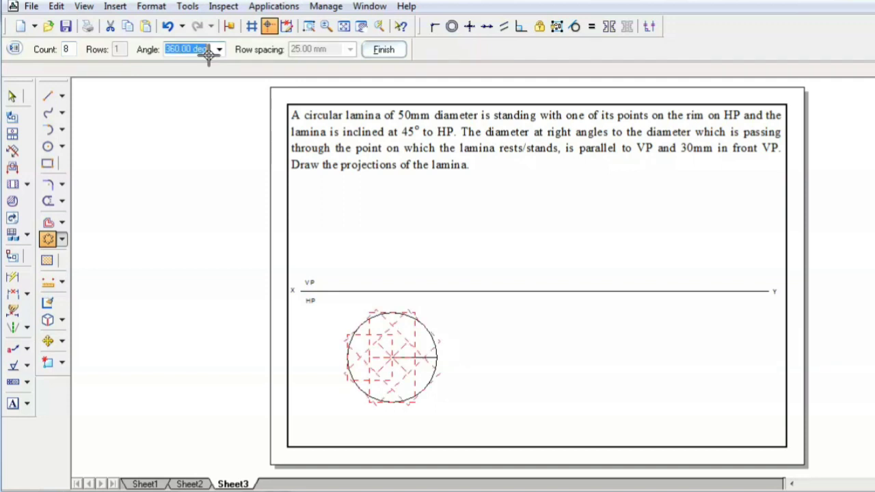
click(387, 51)
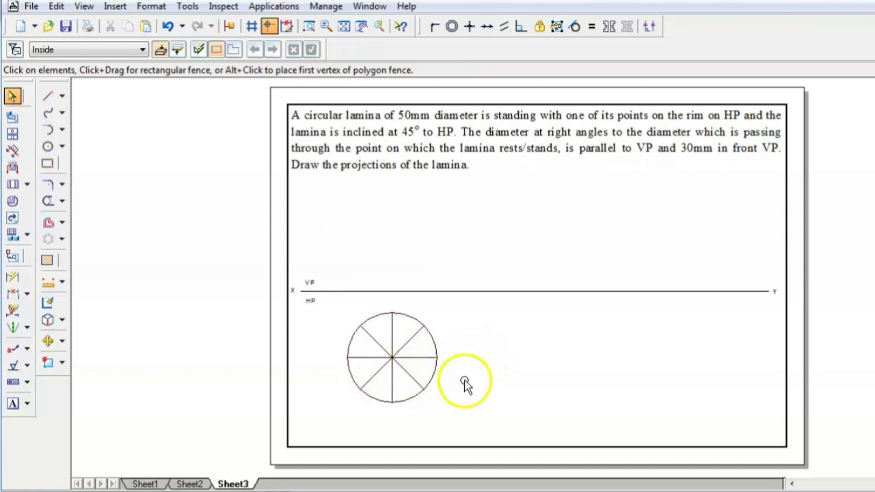
- Label the circle's eight division points a to h, going counterclockwise from the leftmost point
click(13, 403)
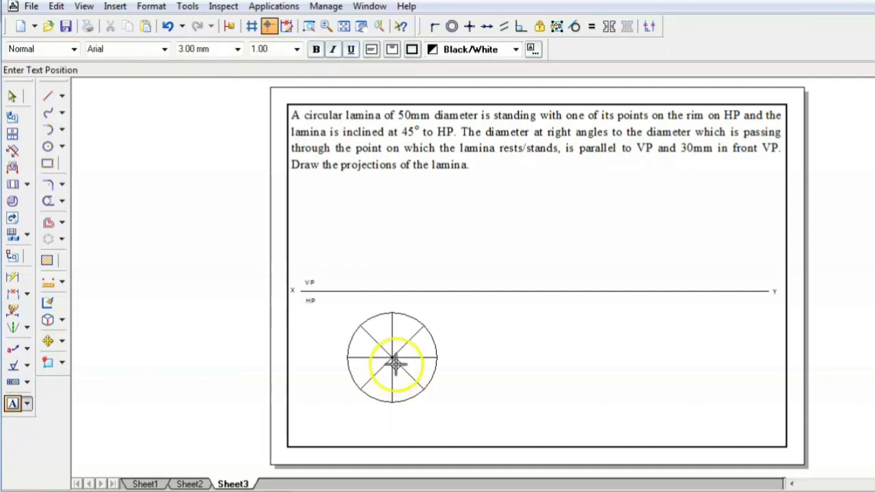
click(339, 353)
text(a)
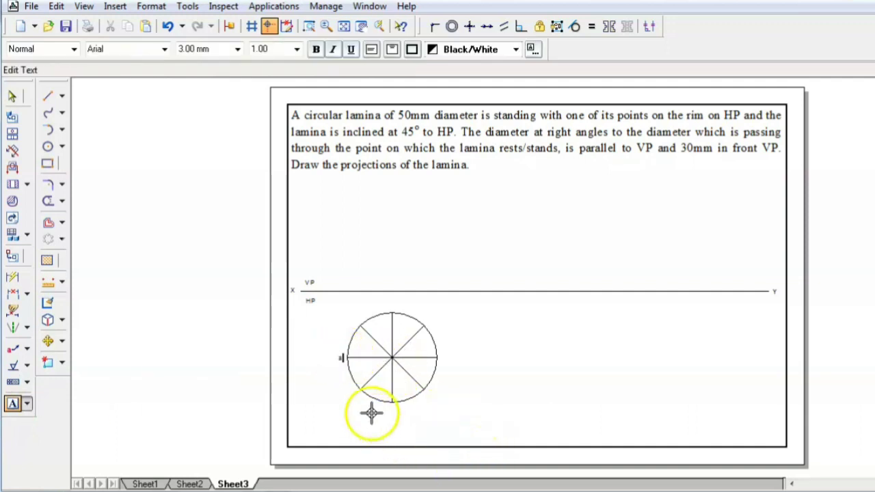
click(353, 393)
text(b)
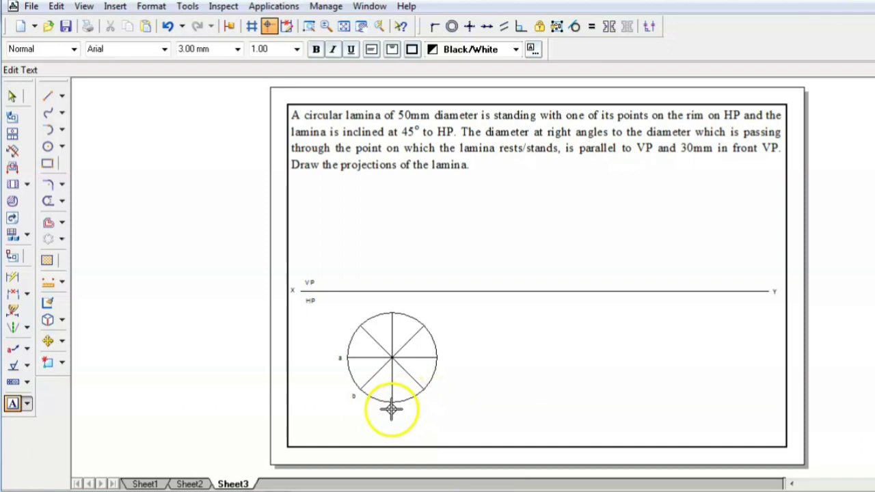
text(c)
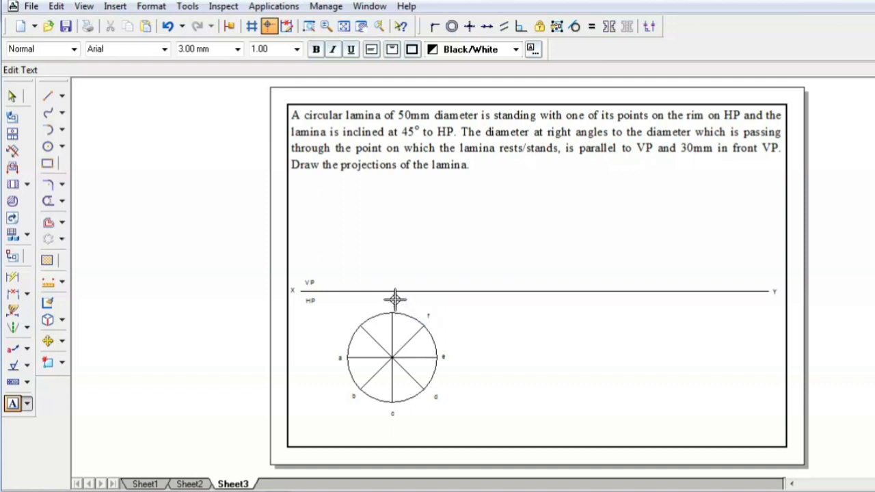
click(352, 313)
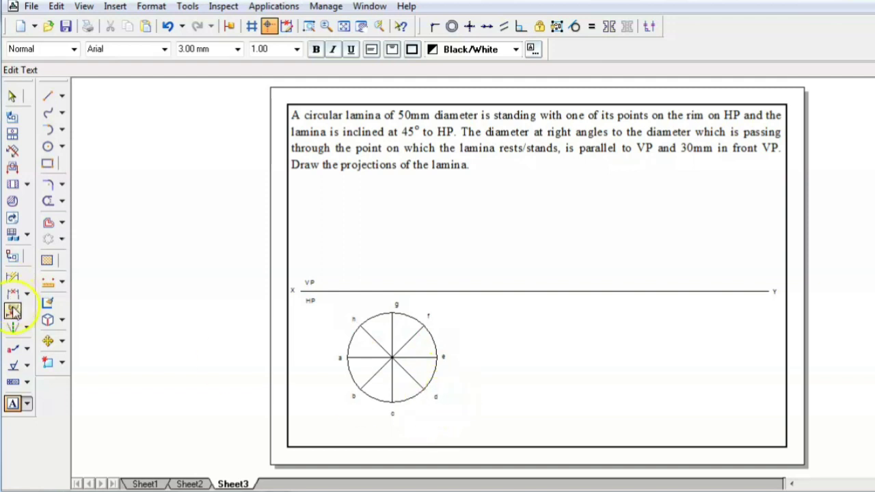
- Dimension the circle's diameter, placing the dimension outside the rim below point d
click(12, 277)
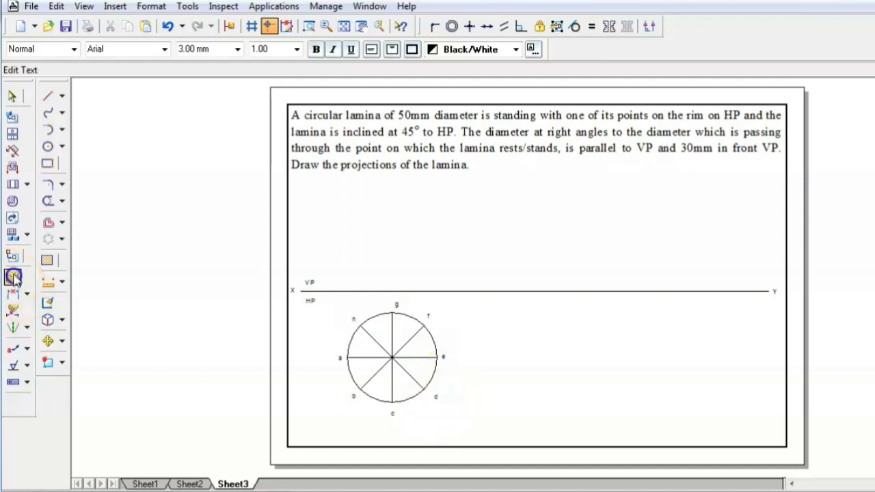
click(365, 392)
drag(380, 414, 422, 418)
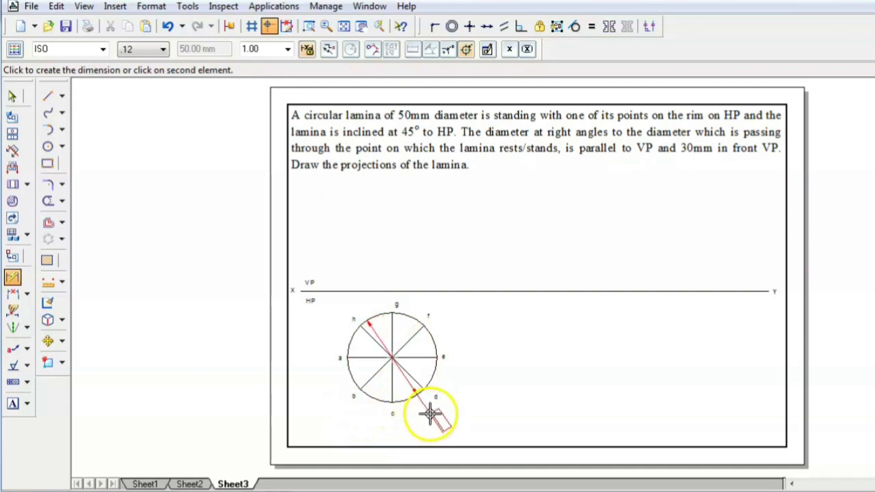
click(435, 416)
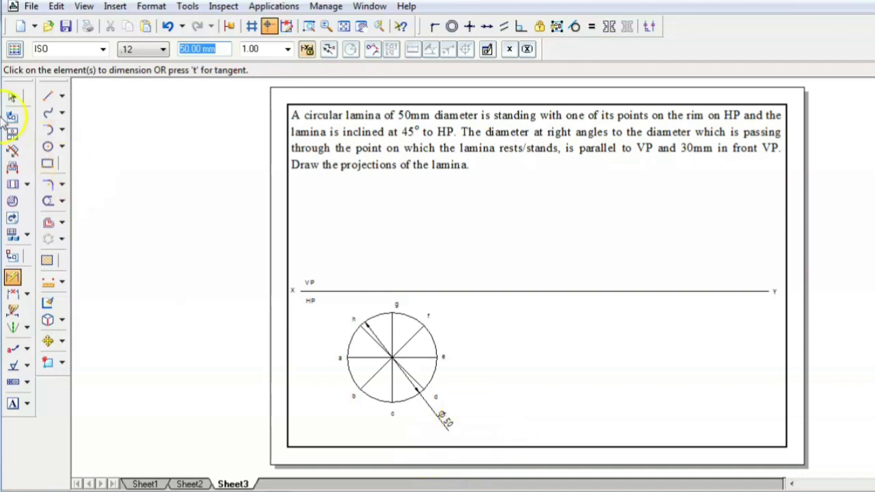
- Set the diameter dimension's text orientation to Horizontal and adjust its placement outside the circle below point d
click(12, 97)
right_click(442, 415)
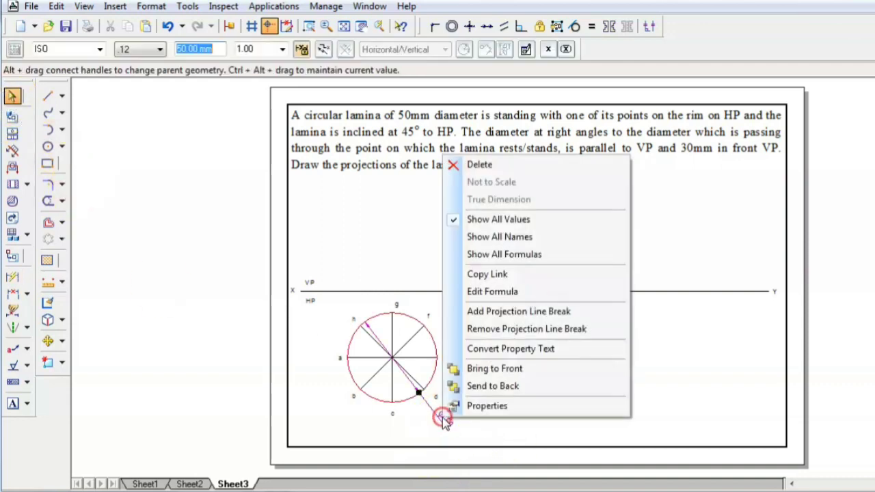
click(479, 406)
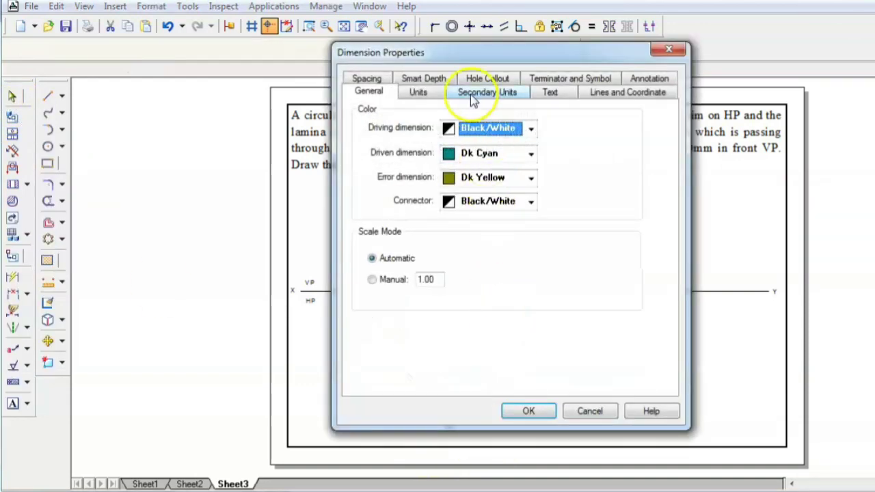
click(551, 93)
click(421, 221)
click(426, 235)
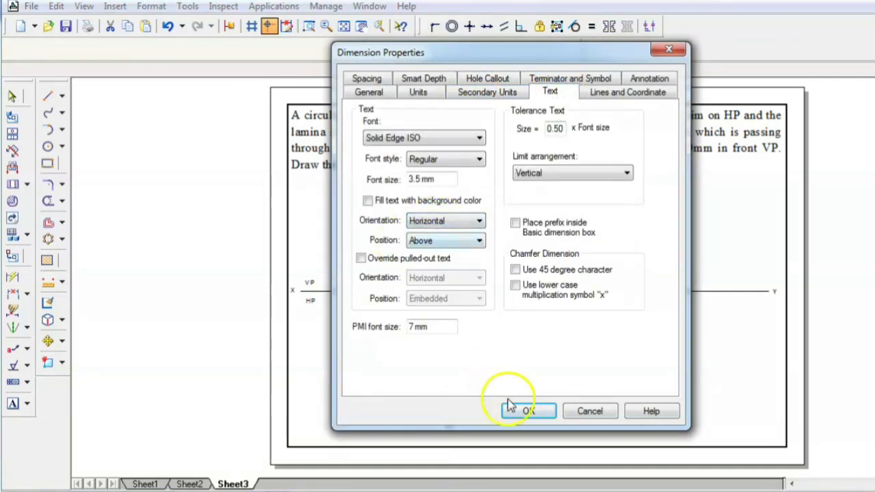
click(527, 410)
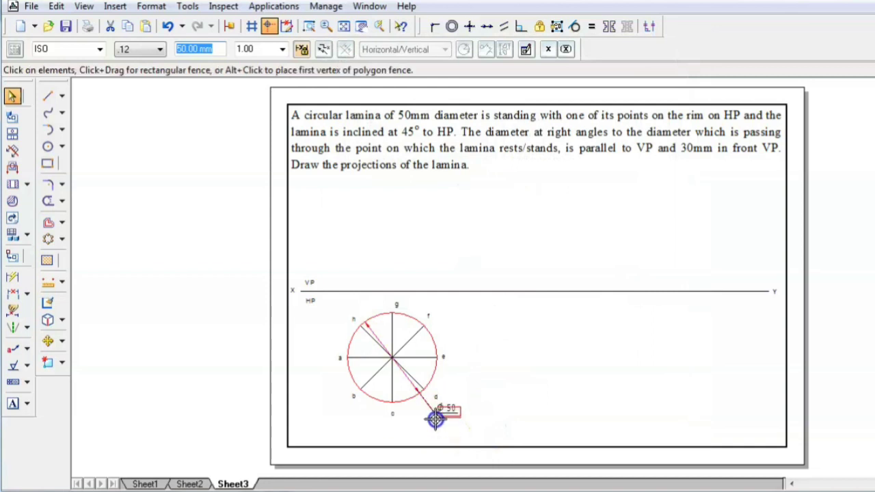
drag(433, 414, 335, 425)
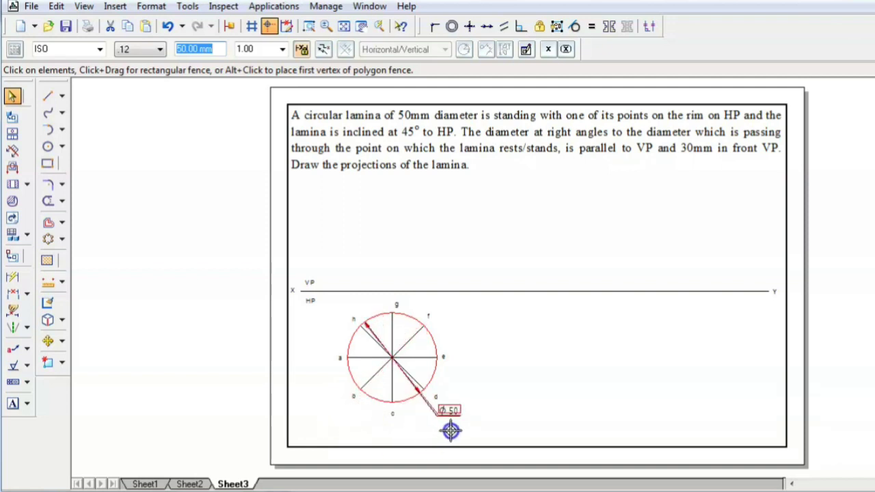
click(486, 415)
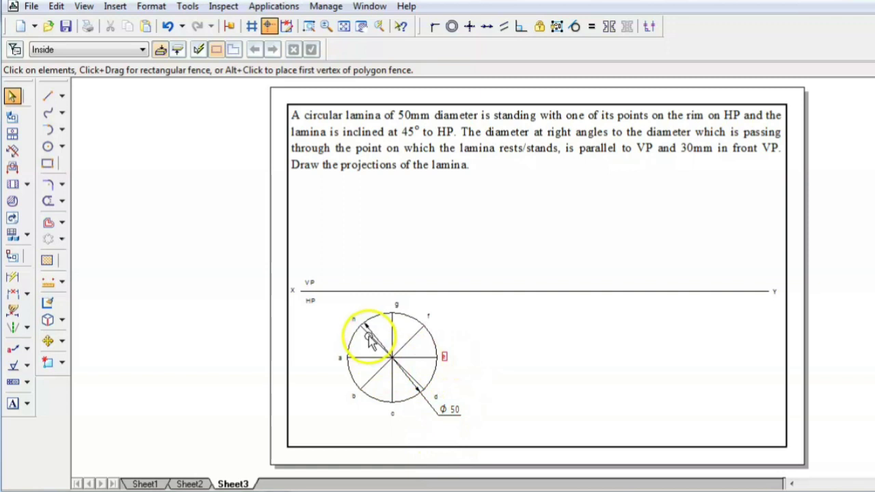
- Draw vertical projectors from points a, b and g of the circle up past the XY line
click(47, 98)
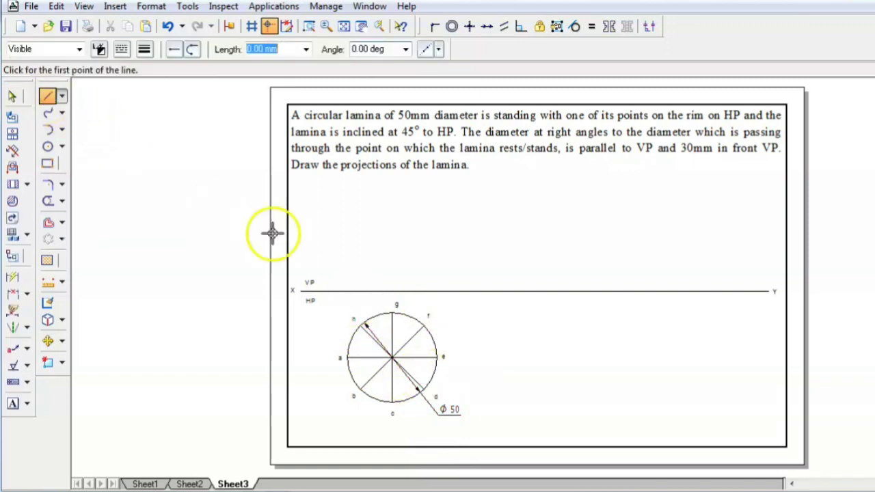
click(347, 356)
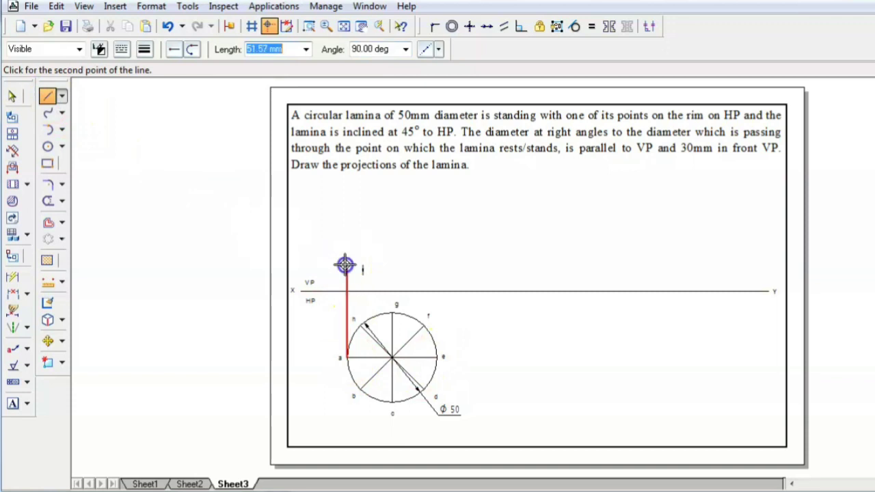
click(346, 265)
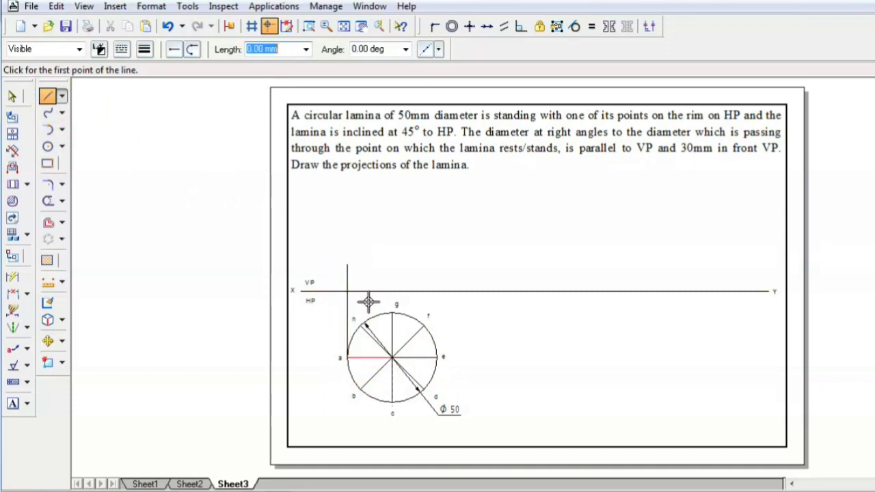
click(360, 389)
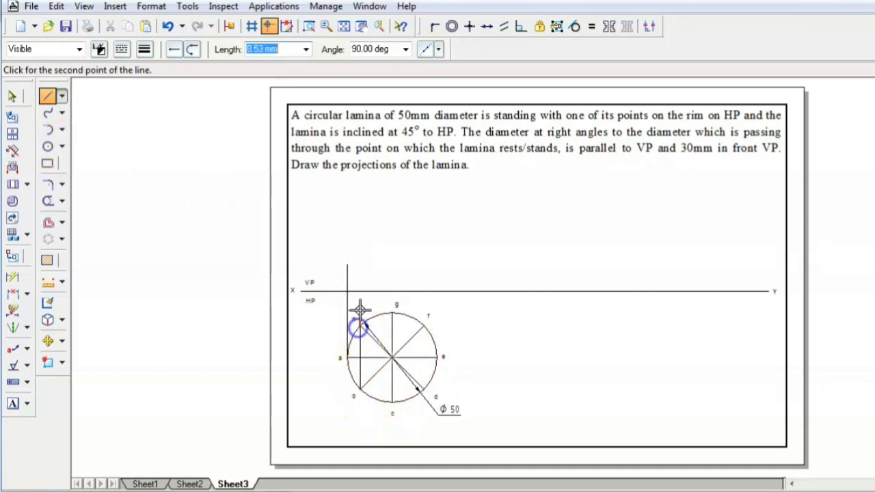
click(361, 263)
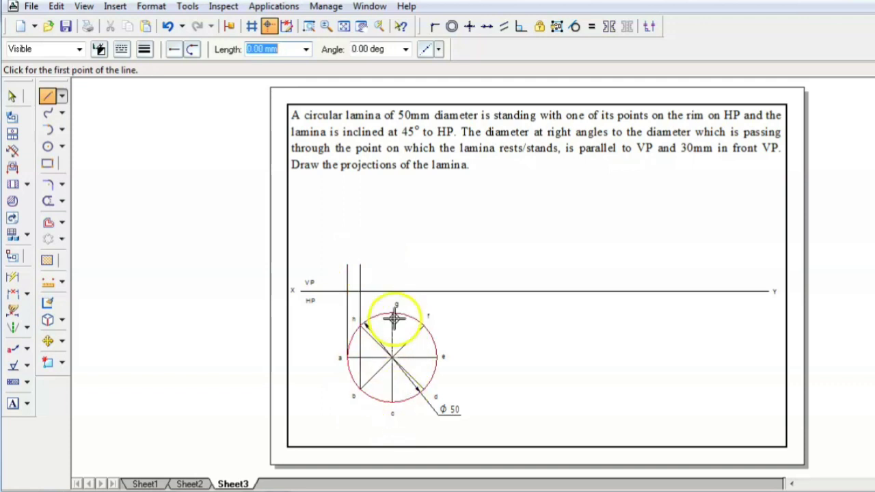
click(394, 313)
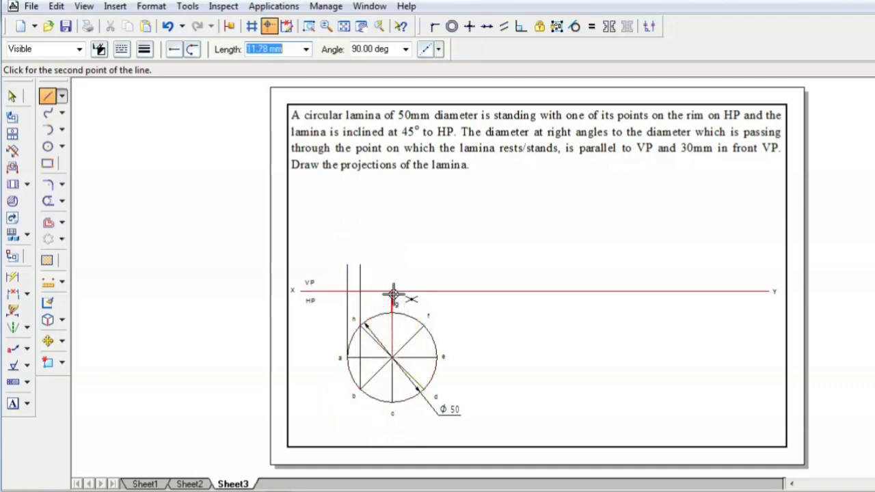
click(395, 265)
right_click(475, 252)
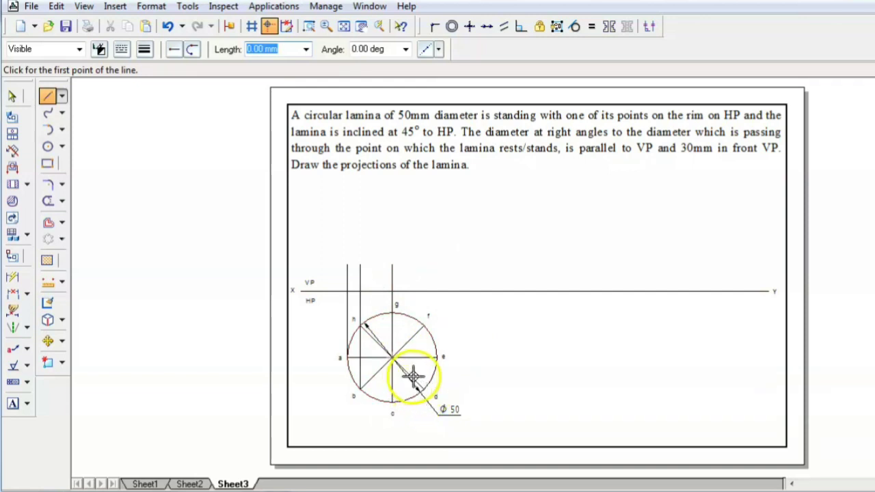
- Draw vertical projectors through f and from e past the XY line, and trim all five projectors at XY
click(424, 325)
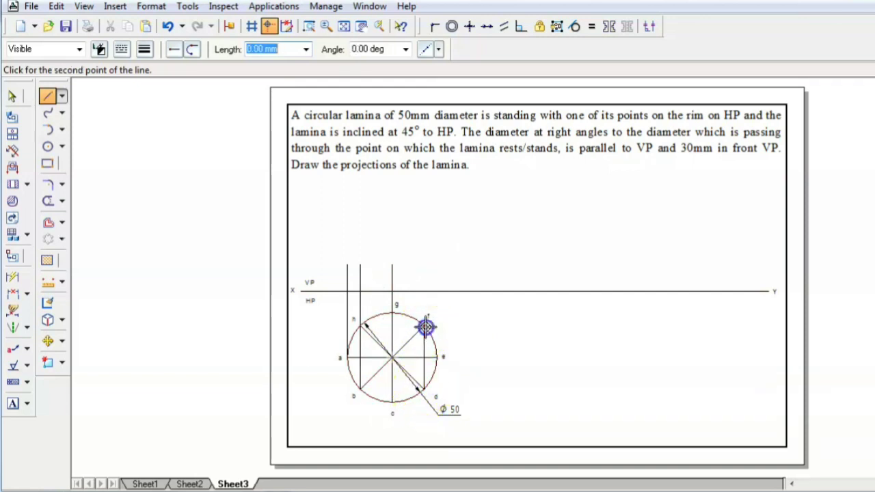
click(426, 269)
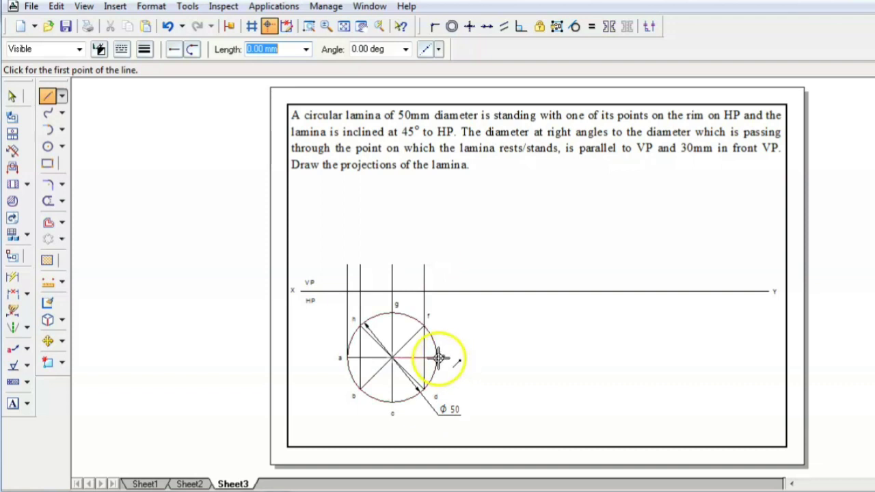
click(439, 356)
click(437, 265)
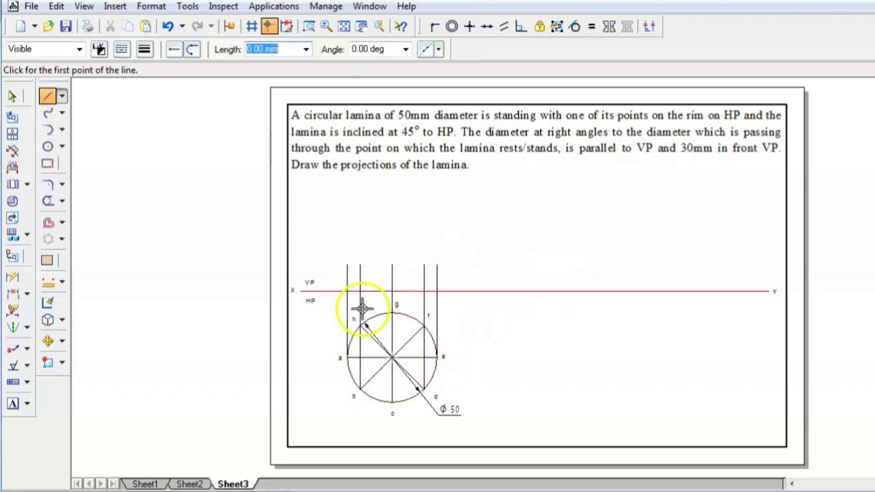
click(47, 201)
drag(336, 278, 457, 276)
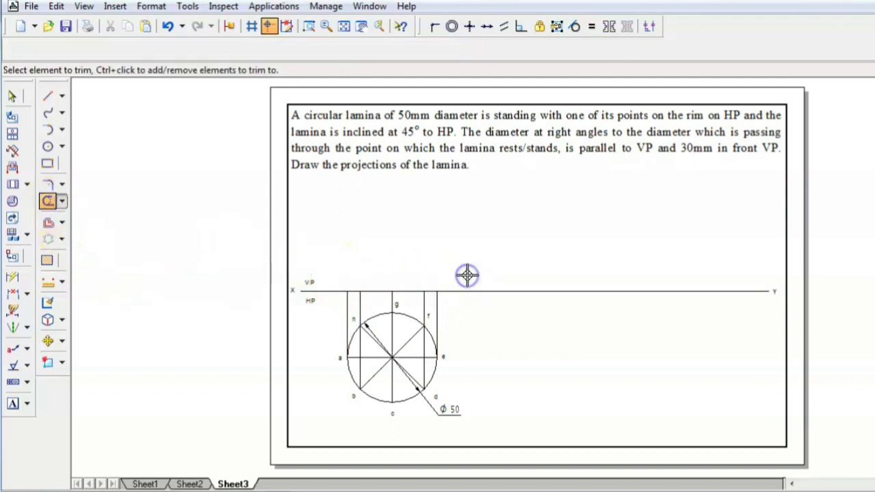
- Draw the lamina's edge view along XY as connected line segments from a's projector to e's, breaking at the intermediate projectors
click(46, 96)
click(347, 292)
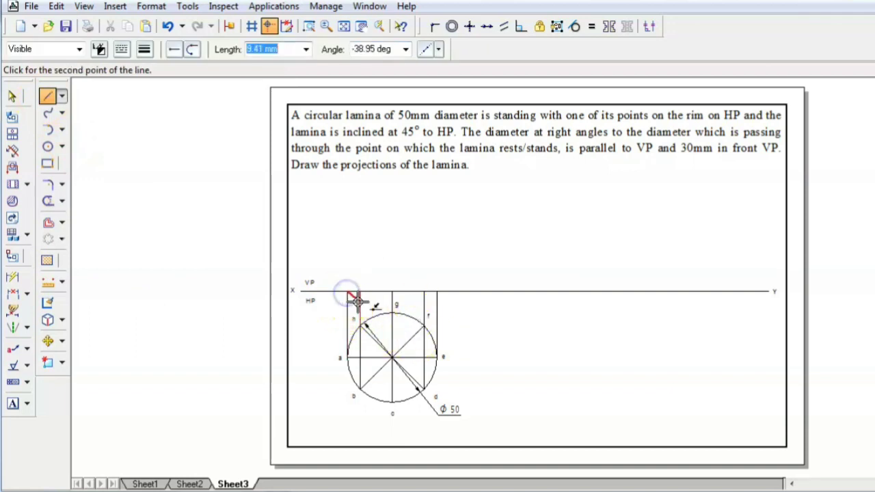
click(393, 292)
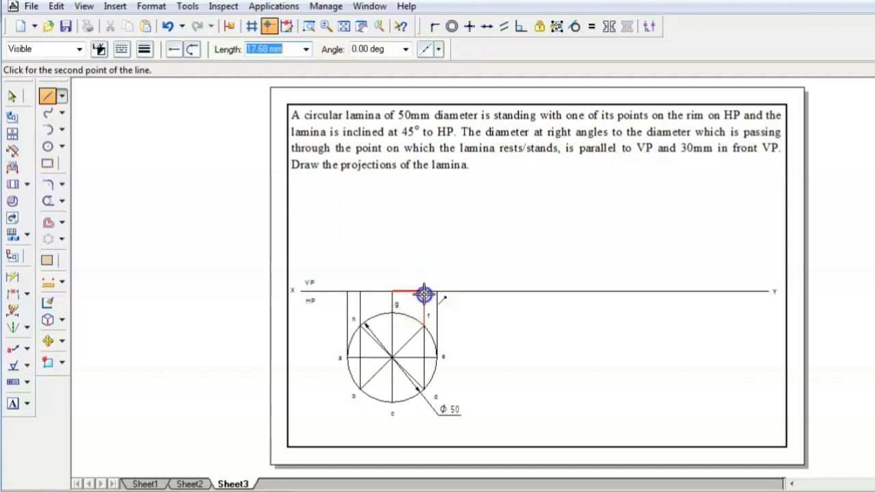
click(435, 293)
right_click(449, 240)
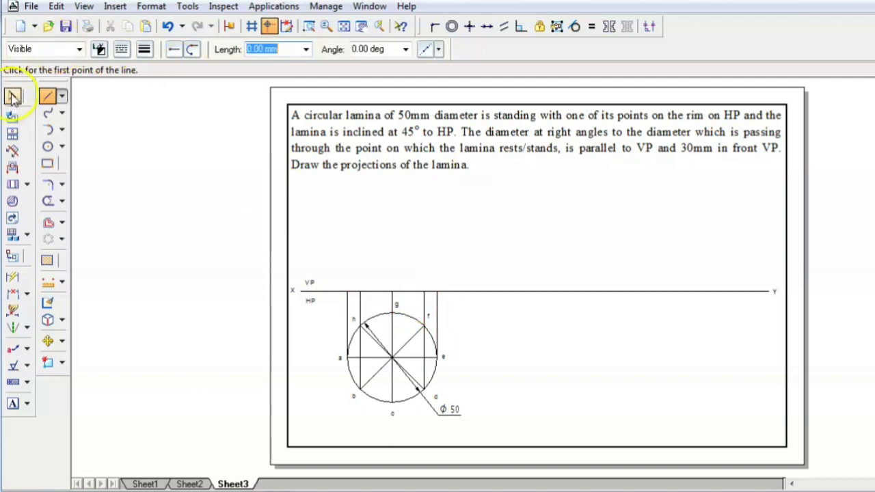
click(13, 97)
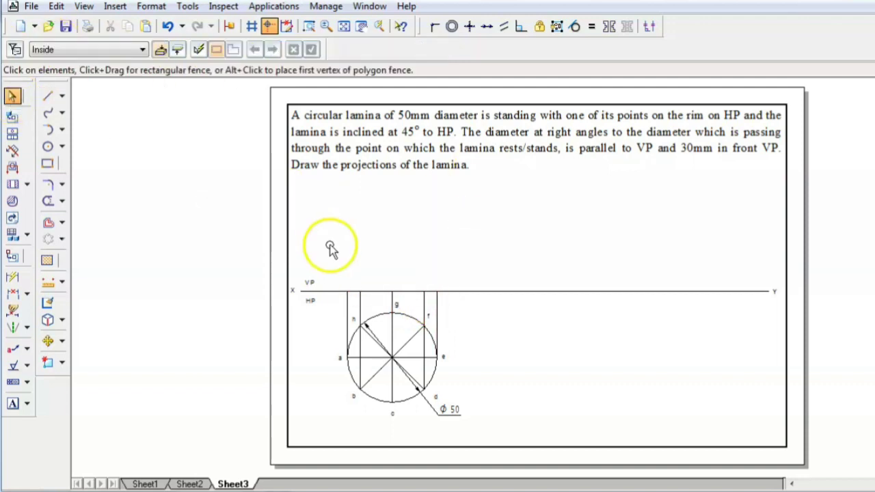
- Move the edge-view segments from a's projector on XY to open space about 86 mm right and 32 mm up
click(438, 299)
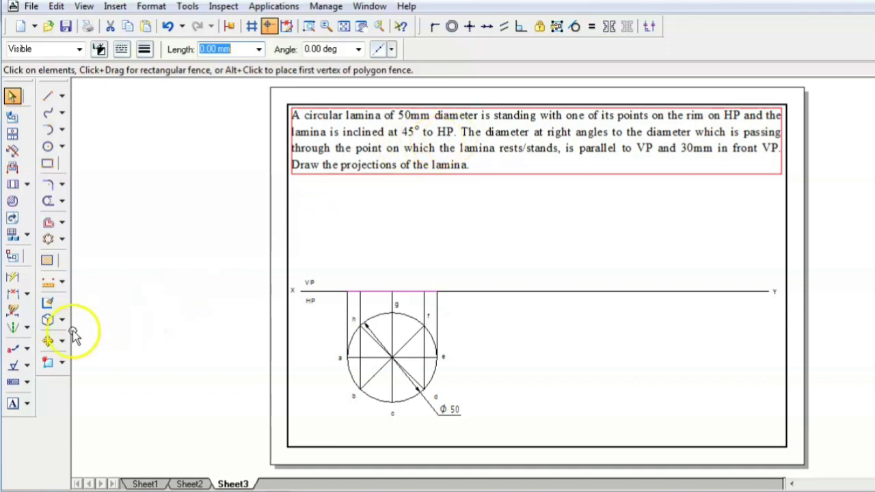
click(48, 342)
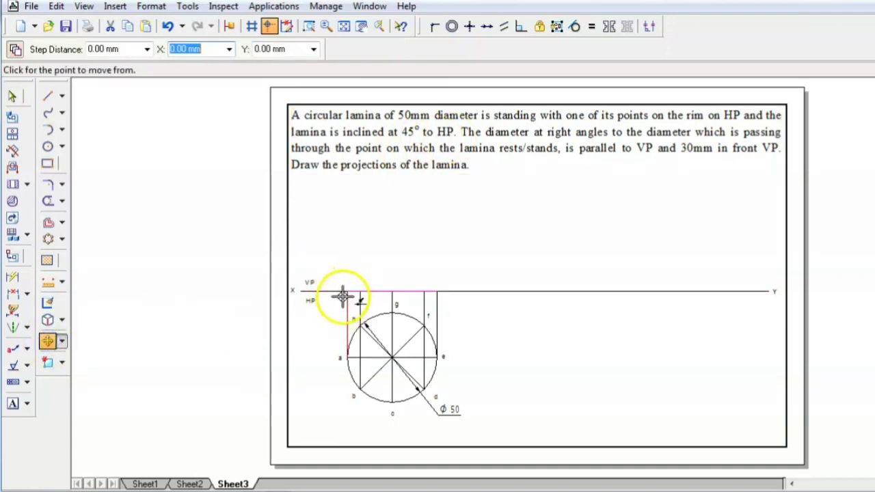
drag(347, 292, 501, 234)
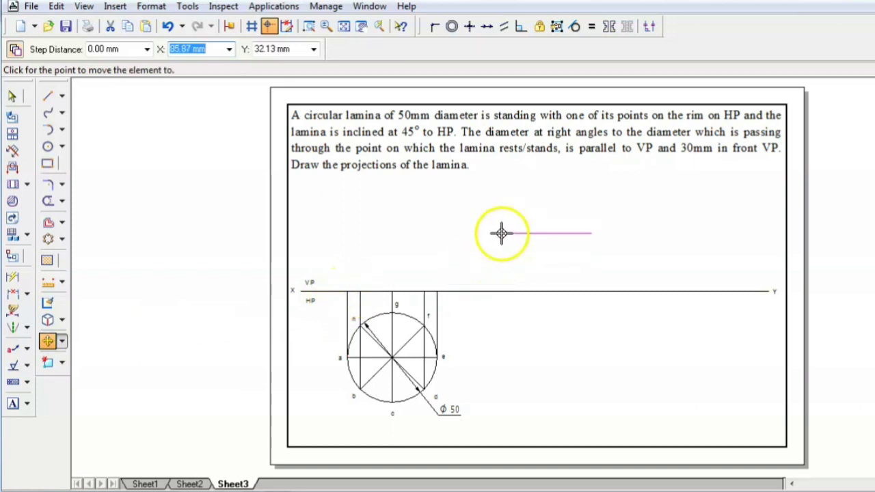
click(502, 233)
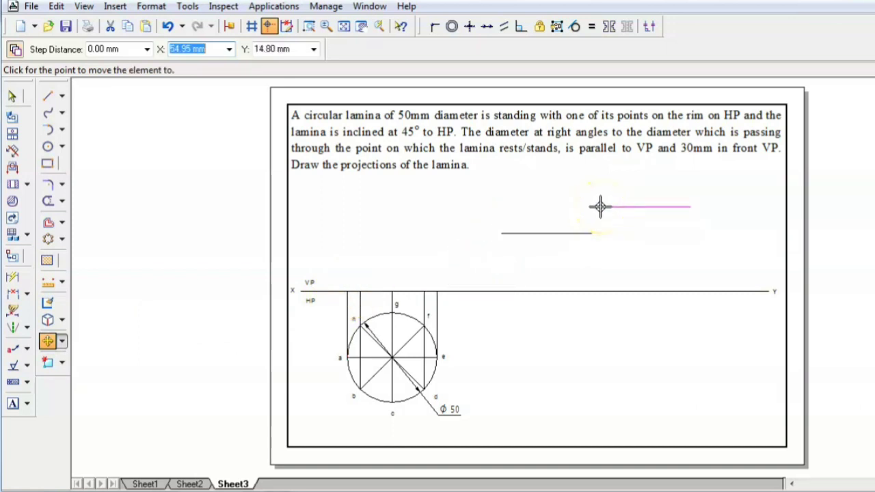
key(Escape)
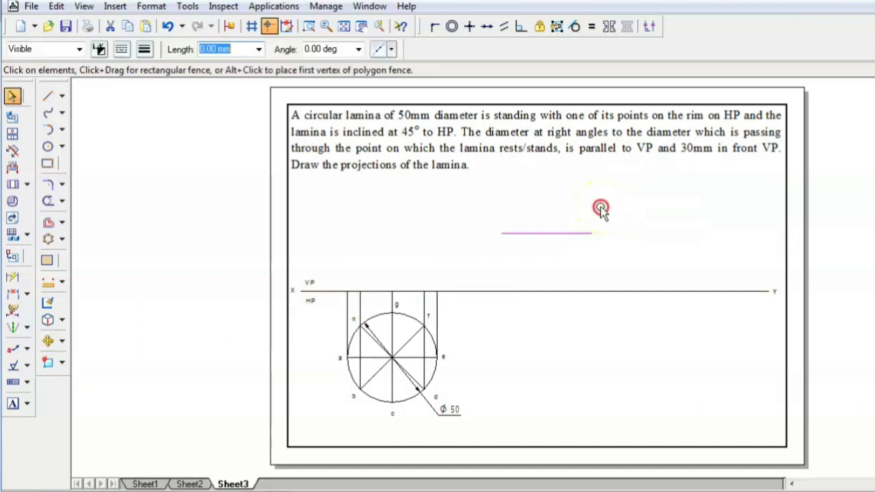
- Rotate the moved edge-view segments 45 degrees counterclockwise about their left endpoint
click(61, 344)
click(92, 363)
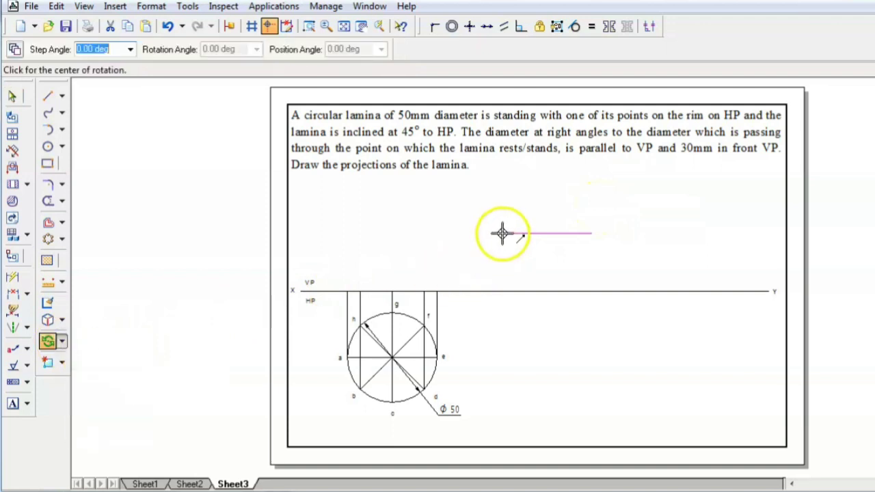
click(502, 233)
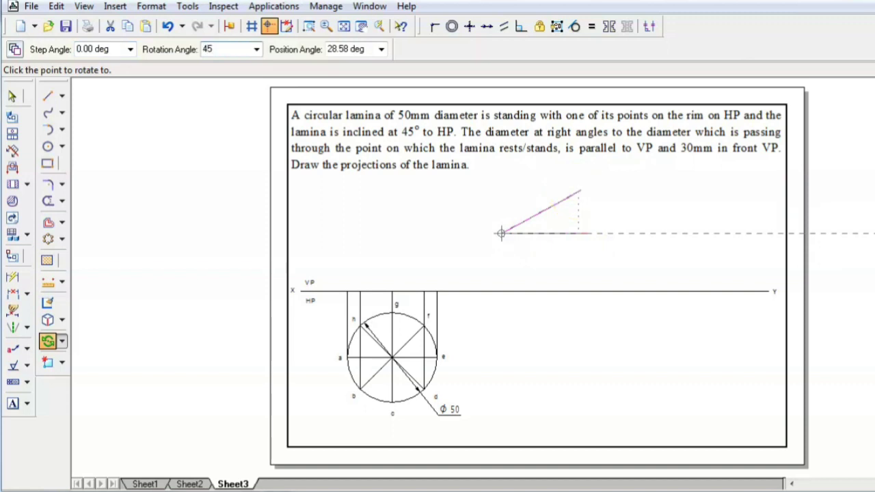
key(Tab)
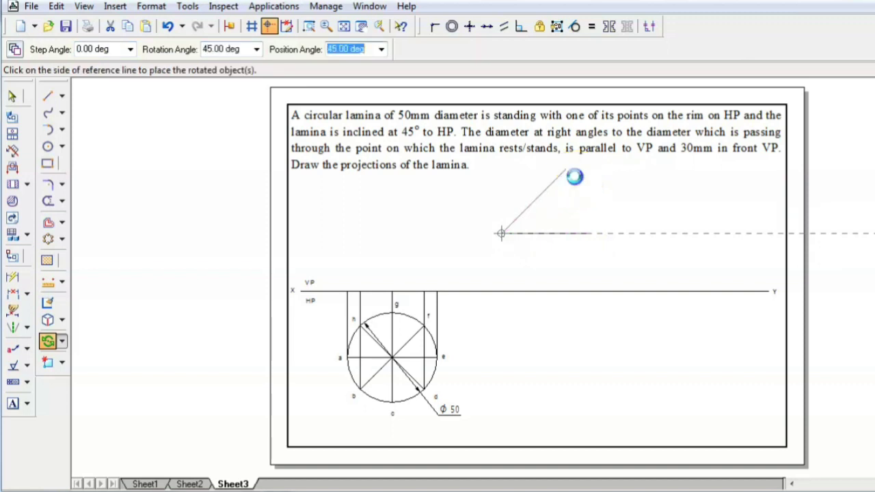
click(576, 178)
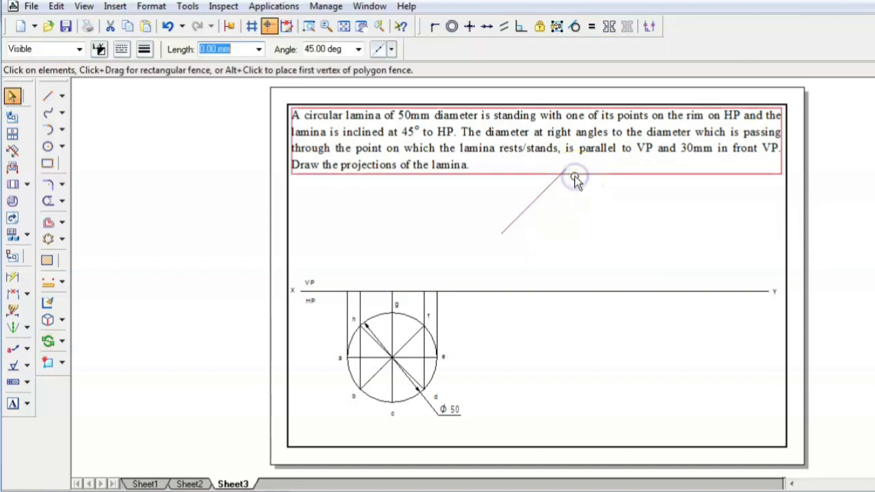
- Group the inclined segments as a rigid set and connect their lower endpoint to the XY line
click(557, 27)
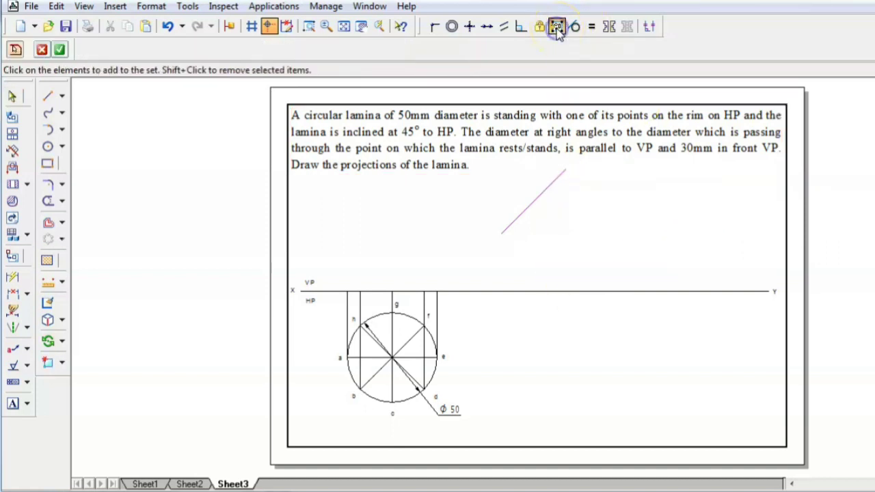
click(60, 51)
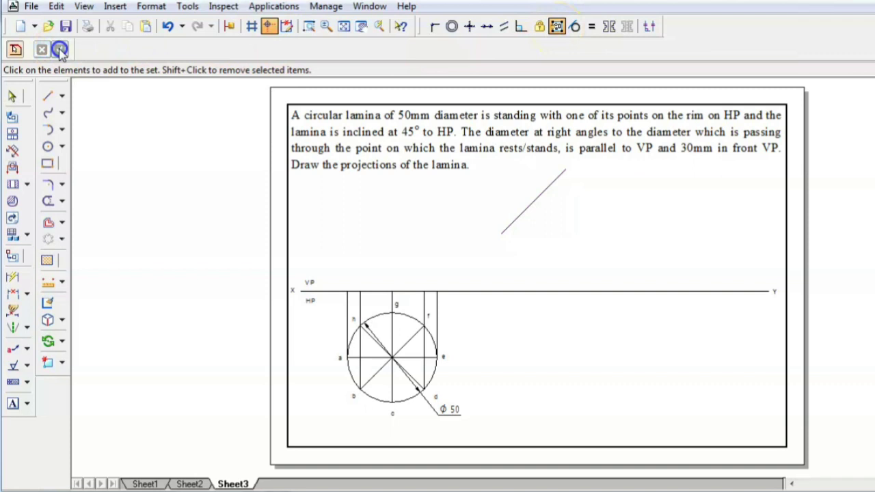
click(434, 27)
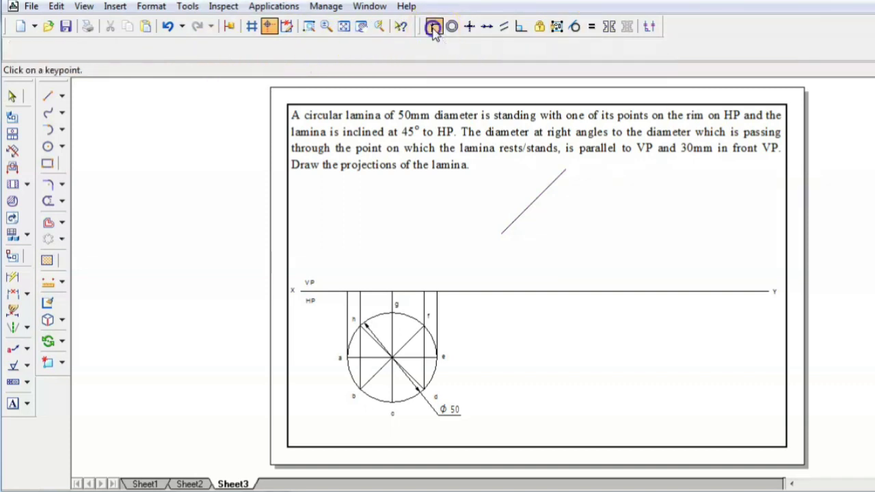
click(499, 232)
click(476, 290)
click(153, 166)
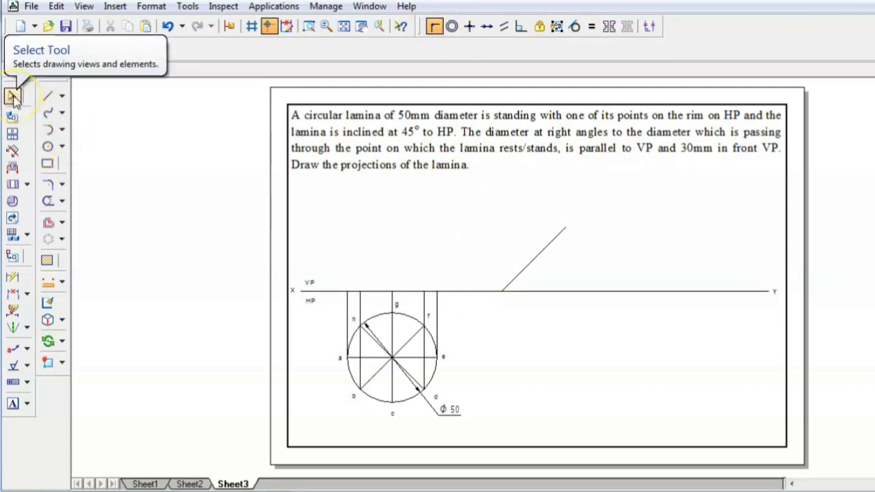
- Slide the inclined edge view along XY a little closer to the circle's projectors
click(13, 98)
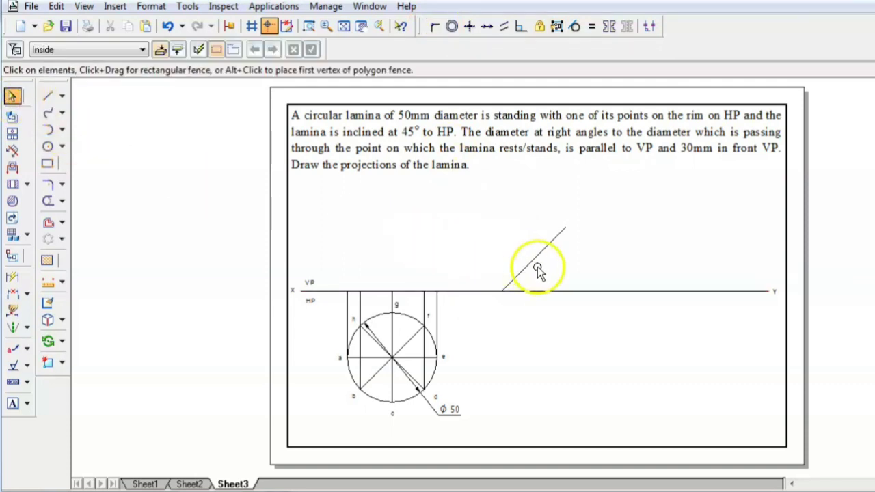
drag(531, 267, 508, 267)
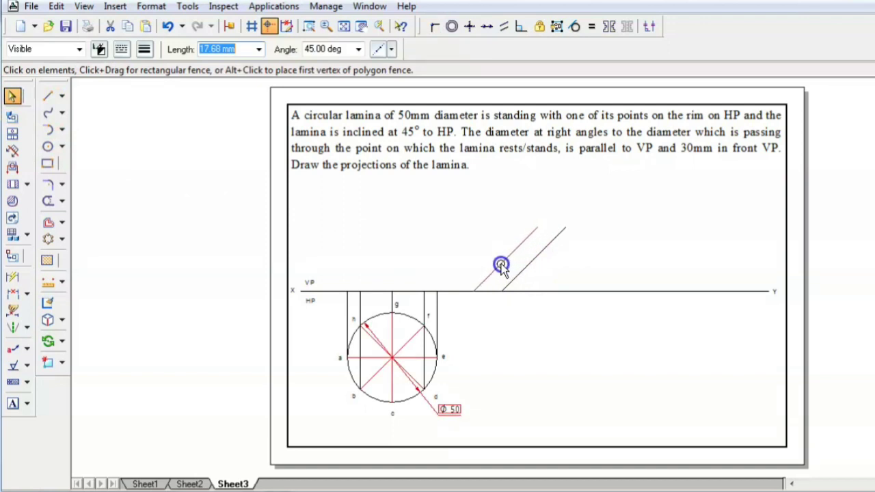
drag(505, 266, 508, 265)
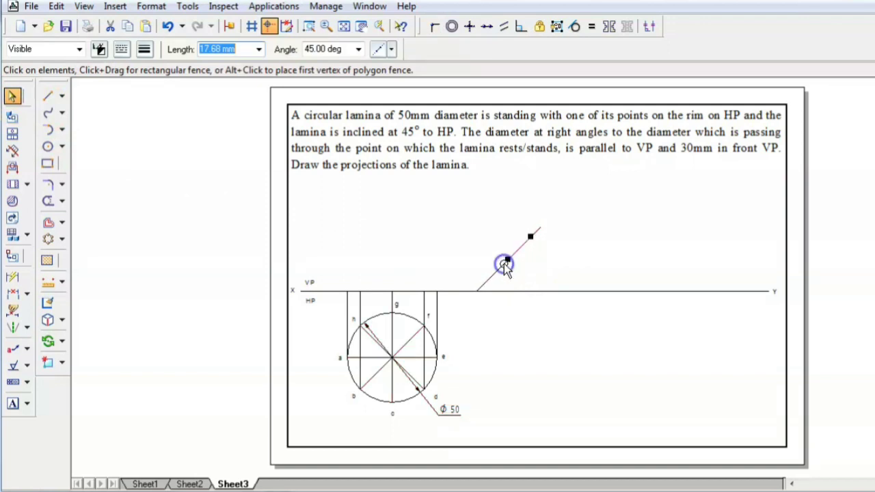
click(506, 189)
click(482, 285)
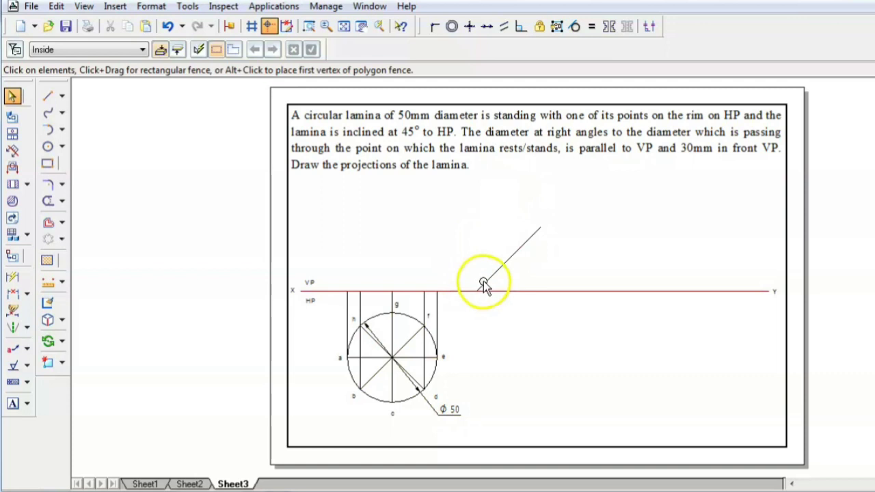
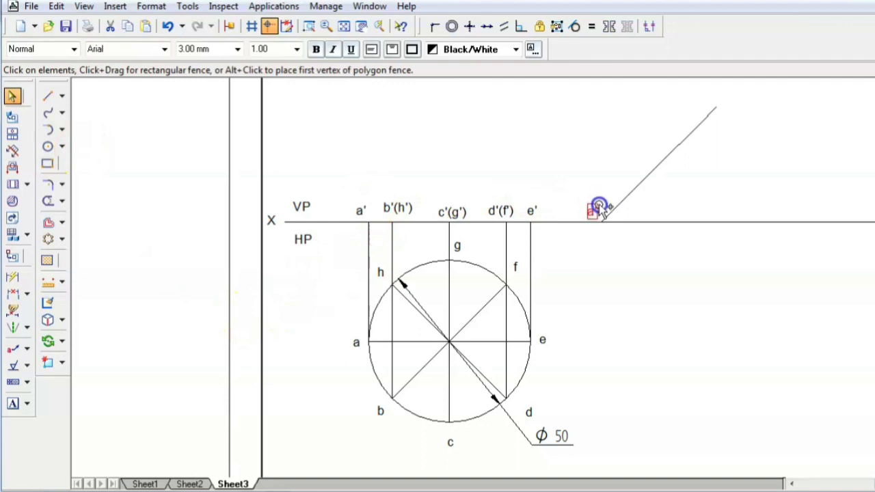
- Copy the labels a', b'(h'), c'(g'), d'(f') and e' from the XY line to their matching points along the inclined edge view
click(600, 207)
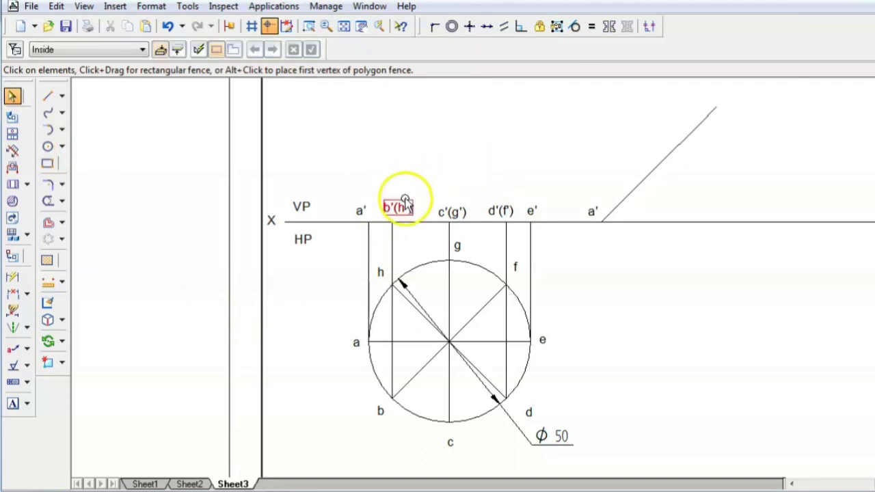
drag(406, 202, 537, 174)
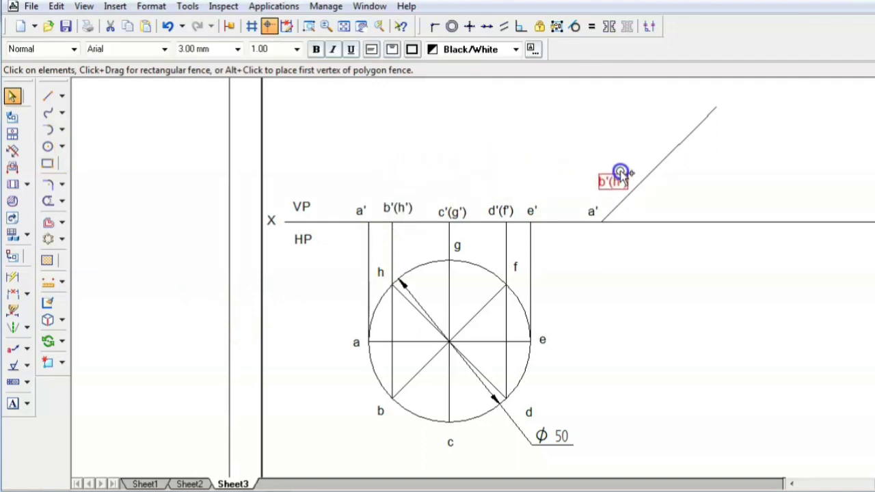
drag(618, 179, 618, 179)
drag(454, 210, 628, 134)
drag(502, 203, 689, 114)
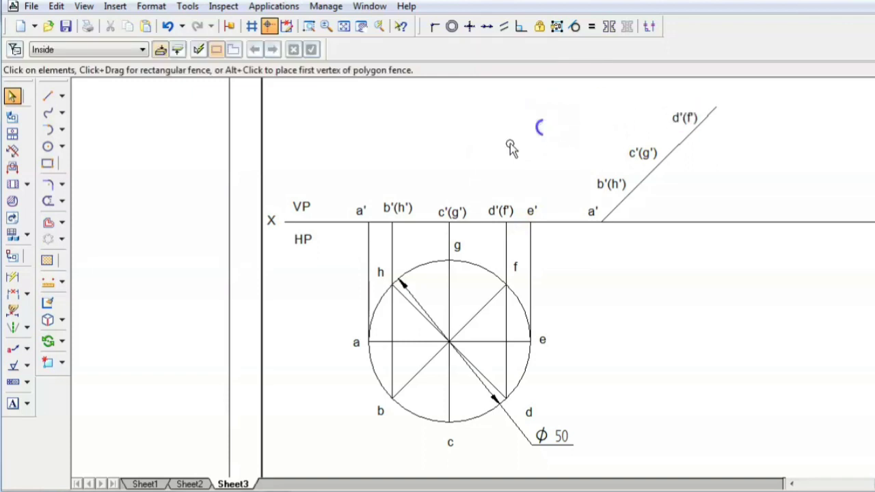
drag(531, 203, 727, 94)
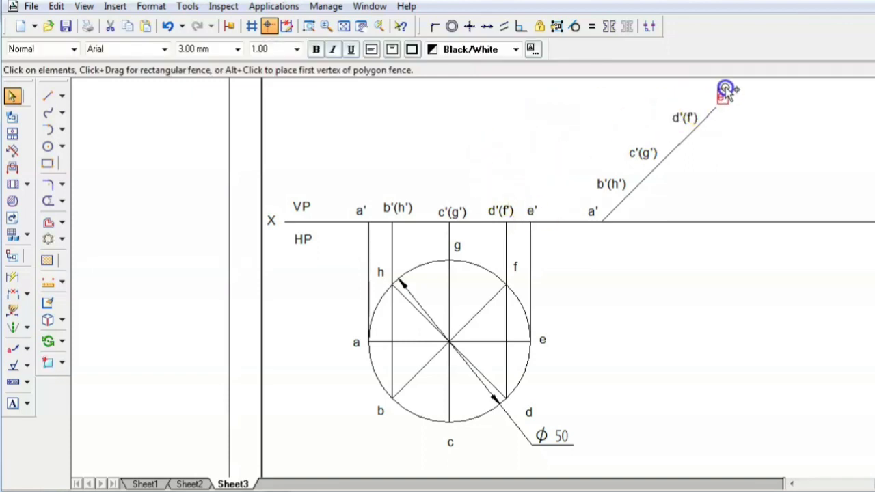
click(777, 127)
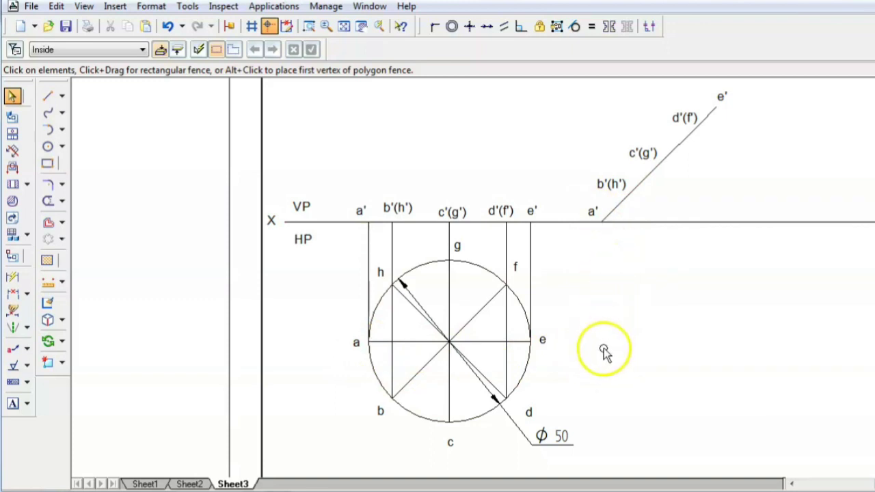
- Draw a horizontal line from the circle's point e to directly below the inclined view's a', and join it vertically up to a'
click(47, 96)
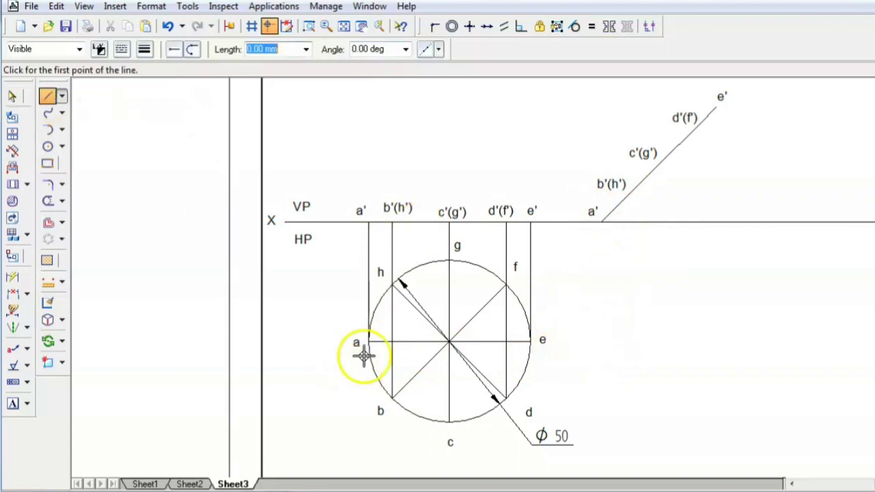
click(530, 341)
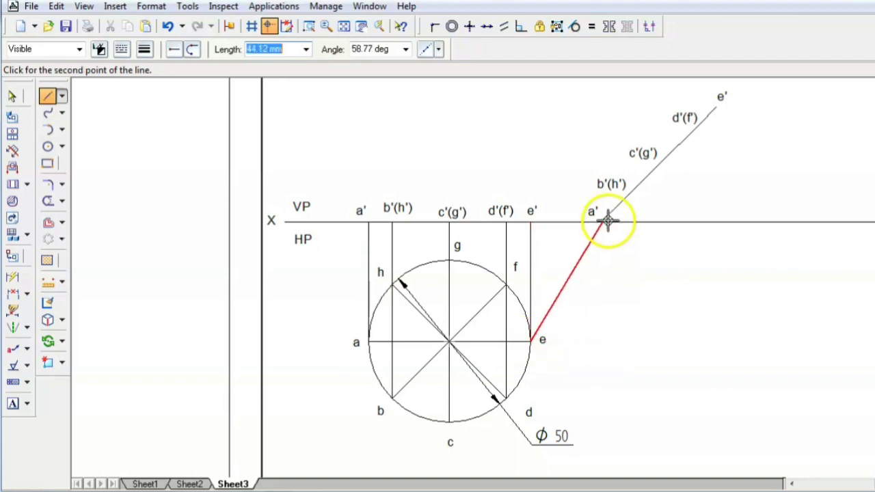
click(601, 342)
click(601, 220)
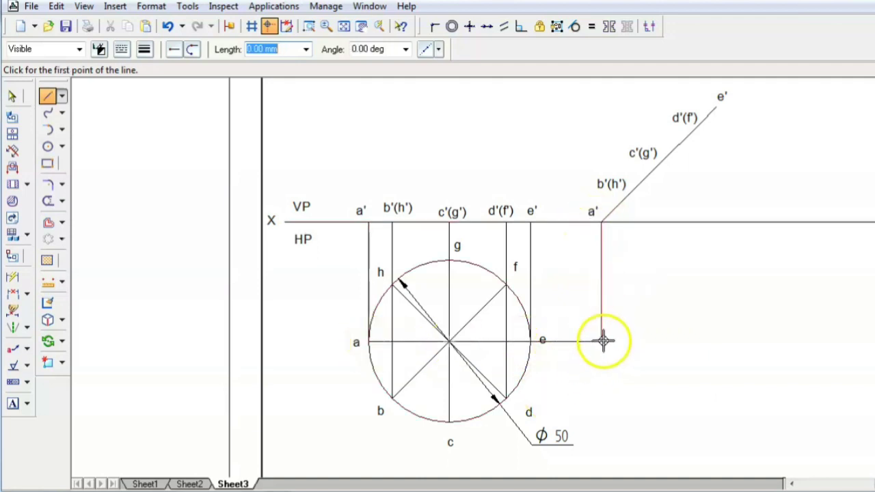
- Label the corner where the projector from a' meets the horizontal line as a
click(13, 404)
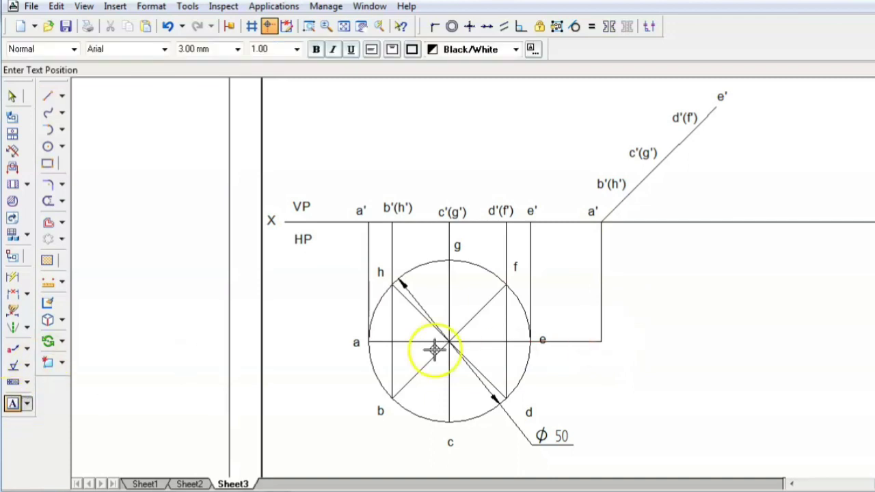
click(591, 327)
text(a)
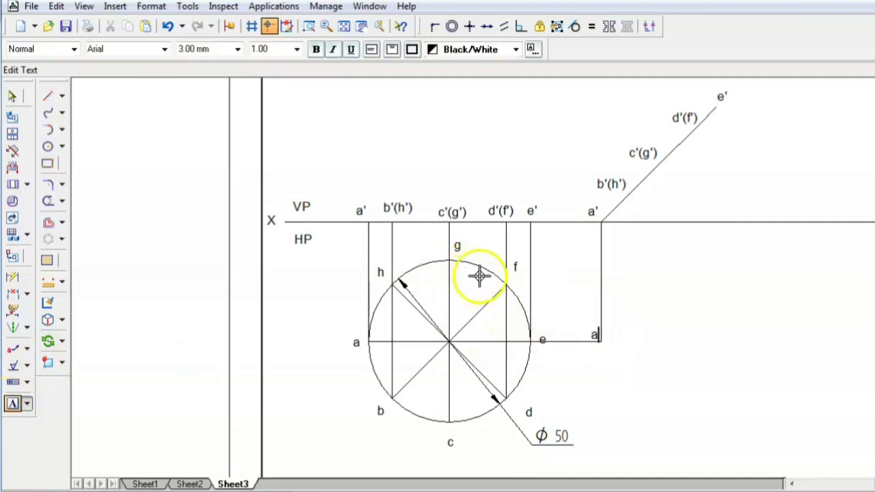
- Project b'(h') vertically down to the levels of h and b, and draw horizontal lines from the circle's b and h to meet it
click(47, 98)
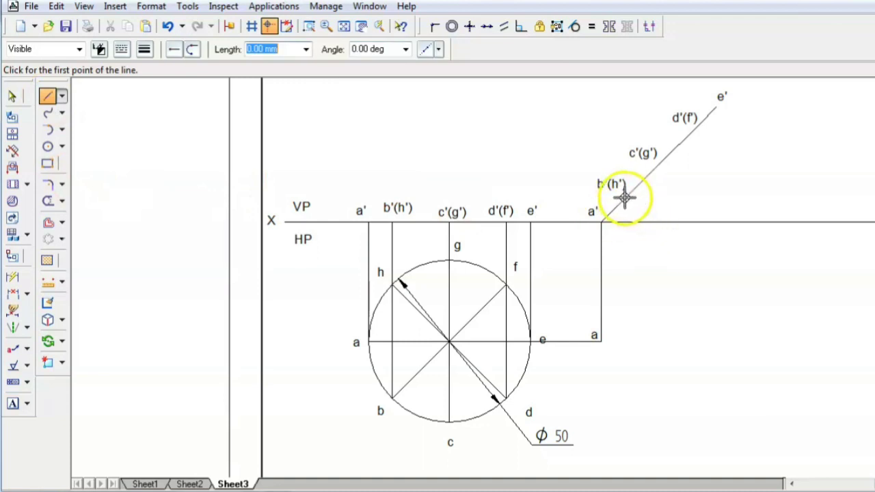
click(618, 206)
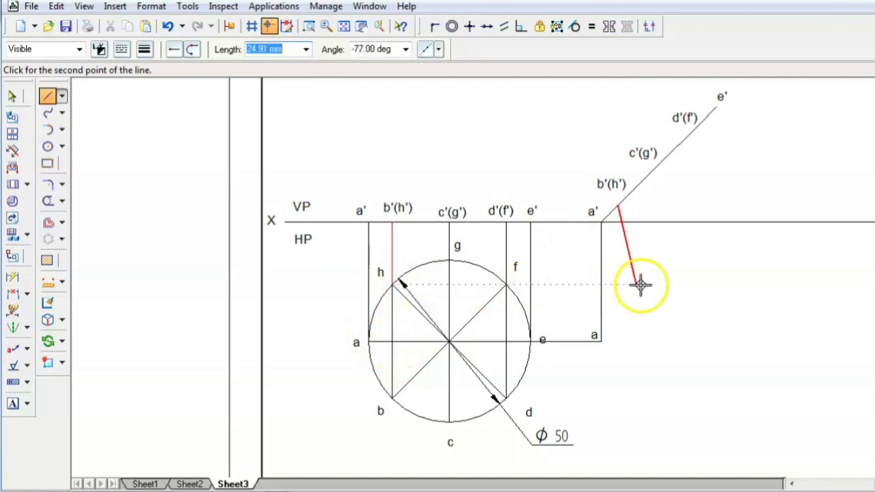
click(618, 286)
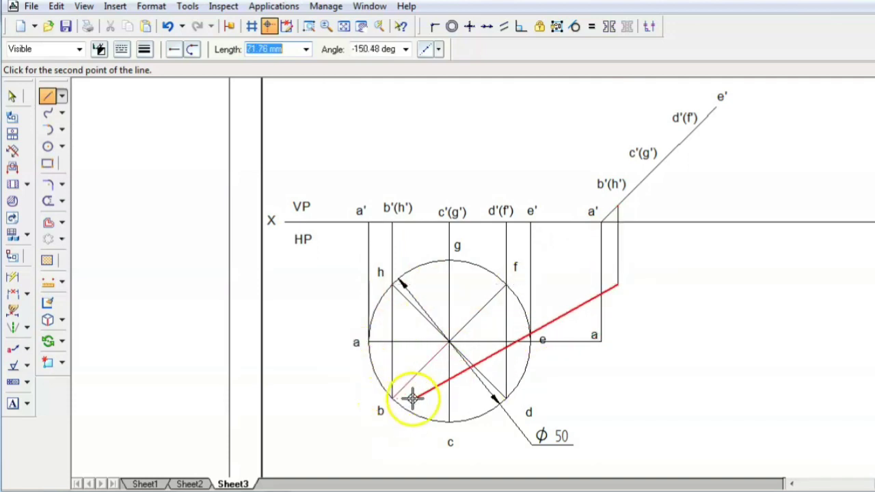
click(618, 398)
click(393, 396)
click(392, 285)
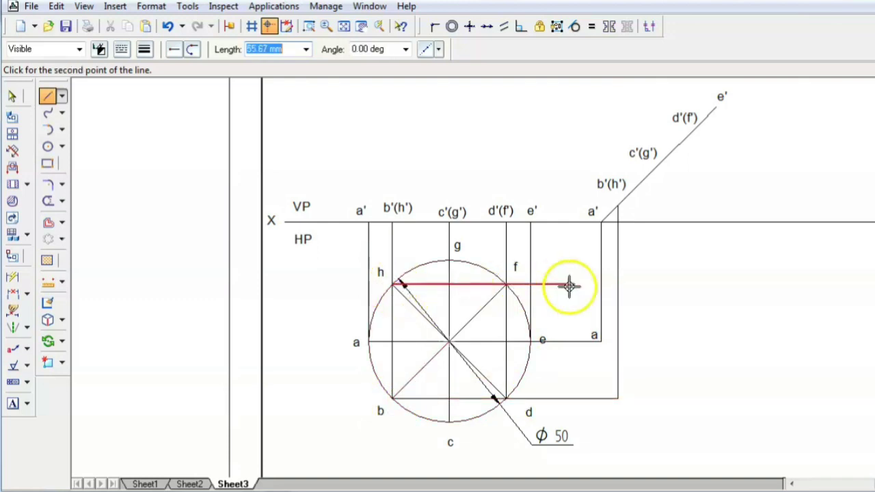
click(618, 285)
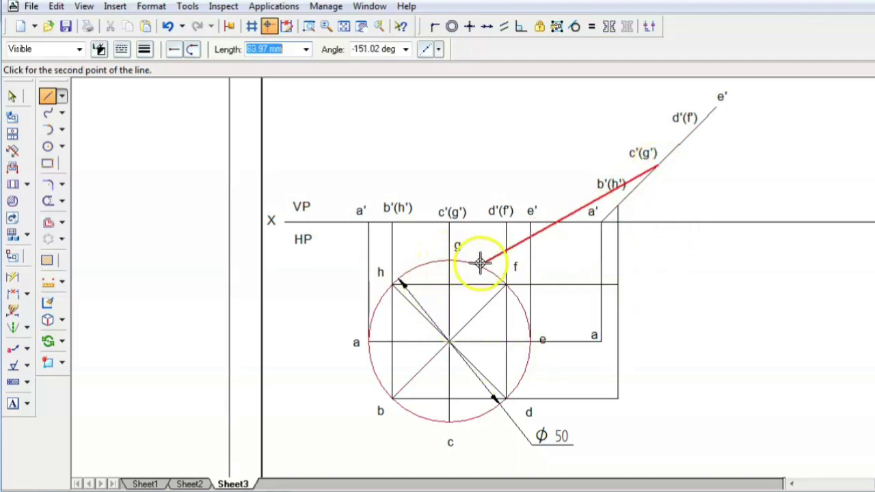
- Project c'(g') vertically down to the levels of g and c, and connect it horizontally to the circle's points g and c
click(660, 264)
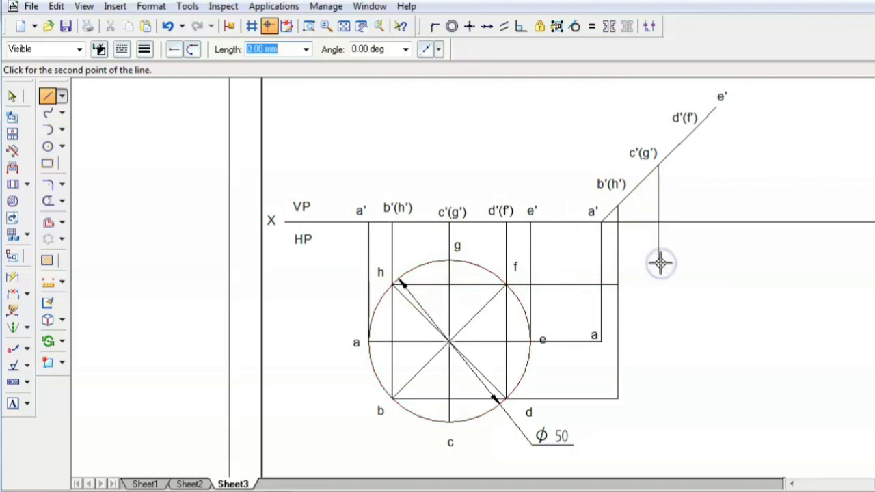
click(451, 260)
right_click(672, 281)
click(658, 260)
drag(659, 261, 623, 422)
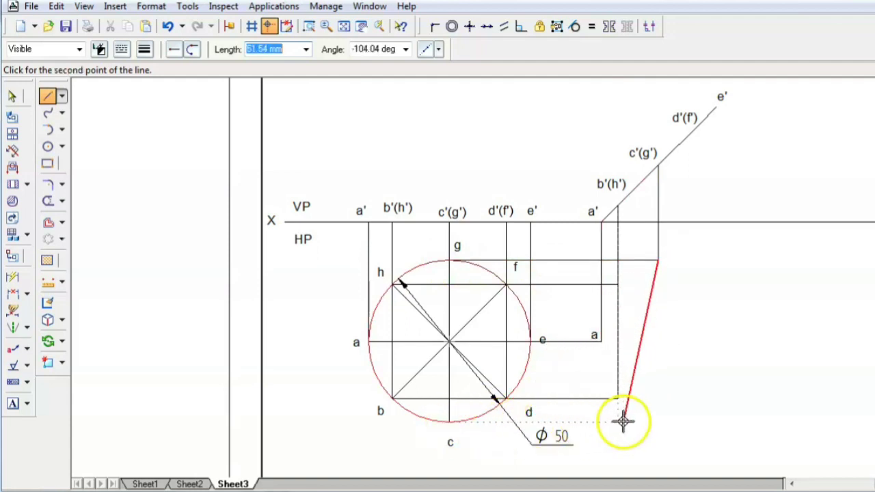
click(661, 422)
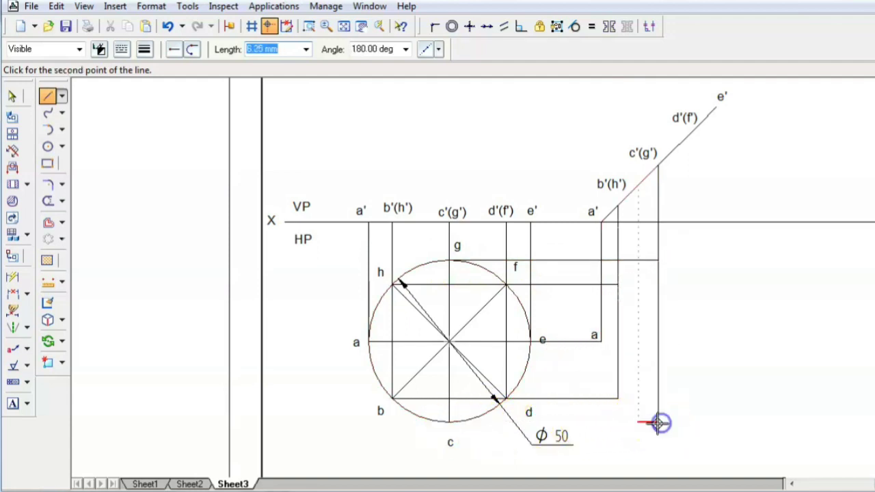
click(450, 423)
key(Escape)
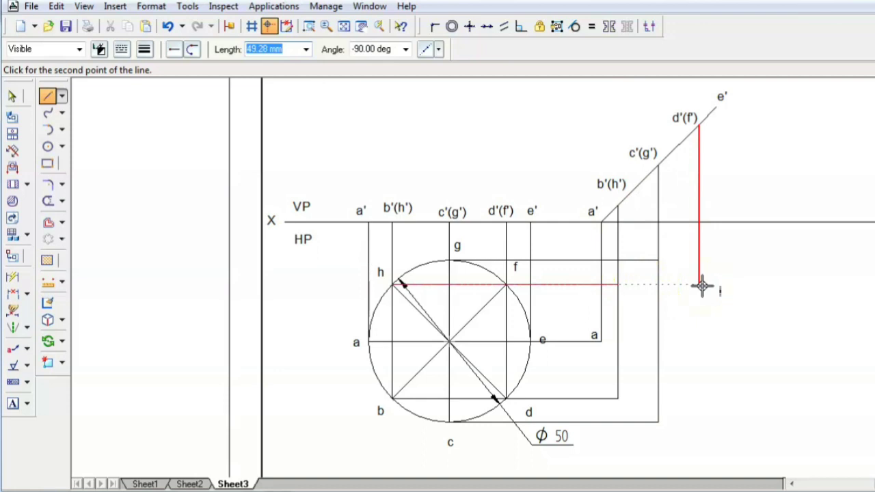
- Project d'(f') vertically down to the levels of f and d, and extend the horizontal lines through f and d to meet it
click(699, 284)
click(618, 284)
right_click(695, 299)
click(699, 285)
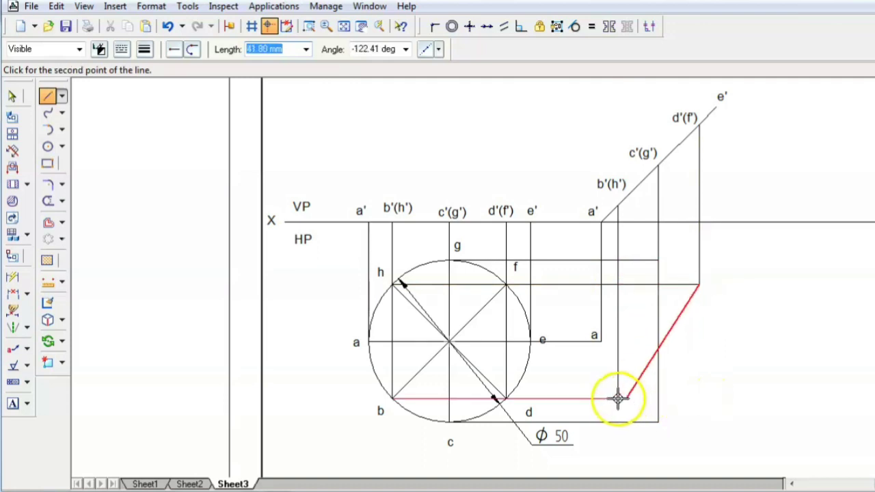
click(699, 399)
click(617, 399)
right_click(667, 345)
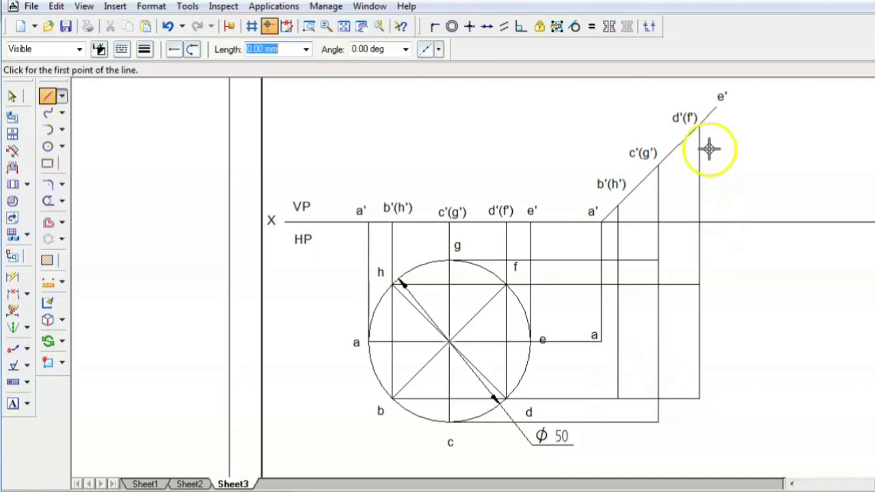
- Project e' vertically down to the circle's horizontal centre line level and extend the line from a to meet it
click(718, 107)
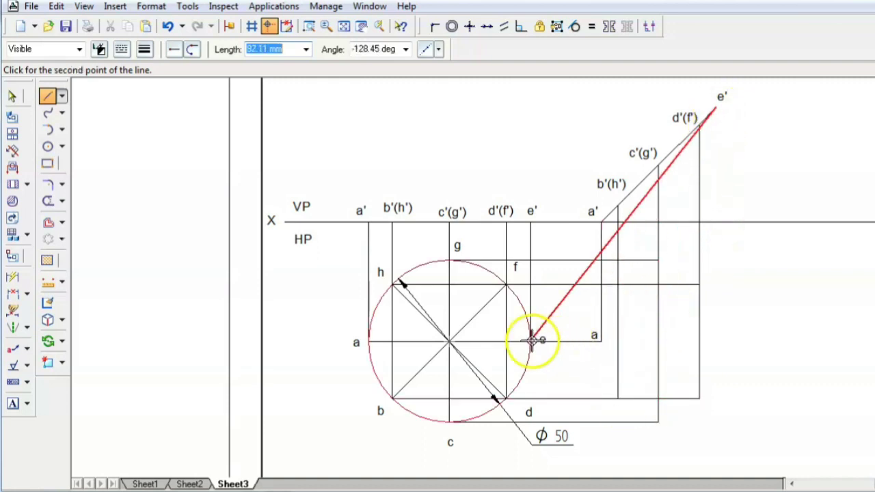
click(716, 341)
click(601, 341)
right_click(562, 390)
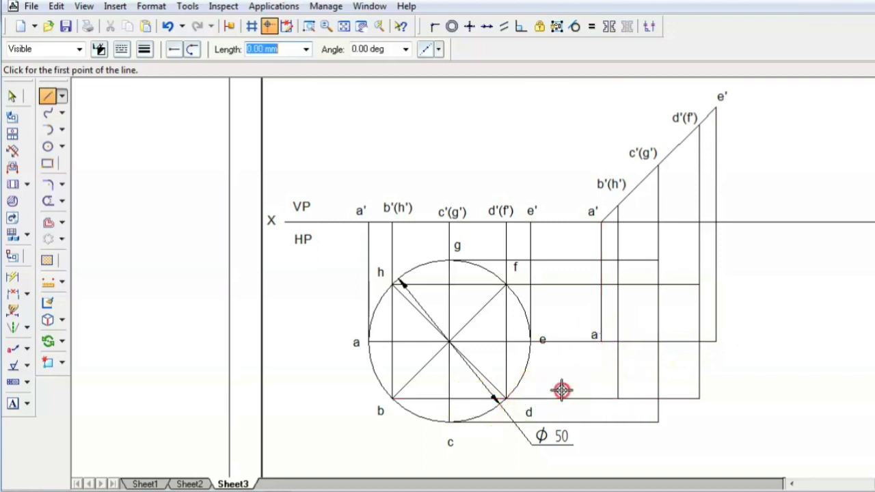
- Label the remaining projected intersection points of the new top view b, c, d, e, f, g and h
click(12, 405)
click(609, 388)
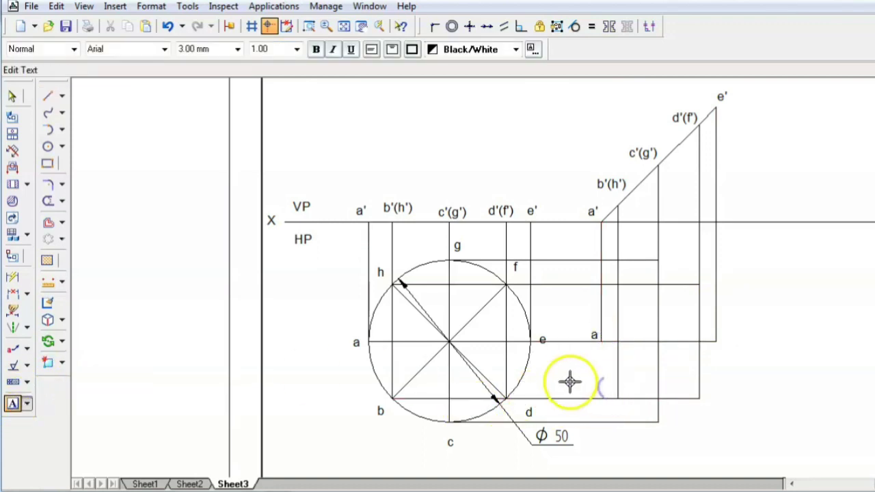
text(b)
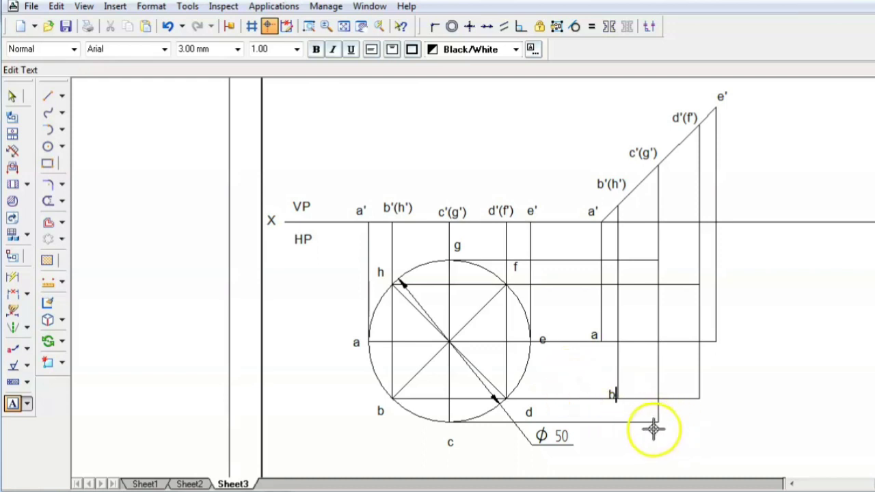
text(c)
click(710, 392)
text(d)
click(729, 346)
text(e)
click(703, 274)
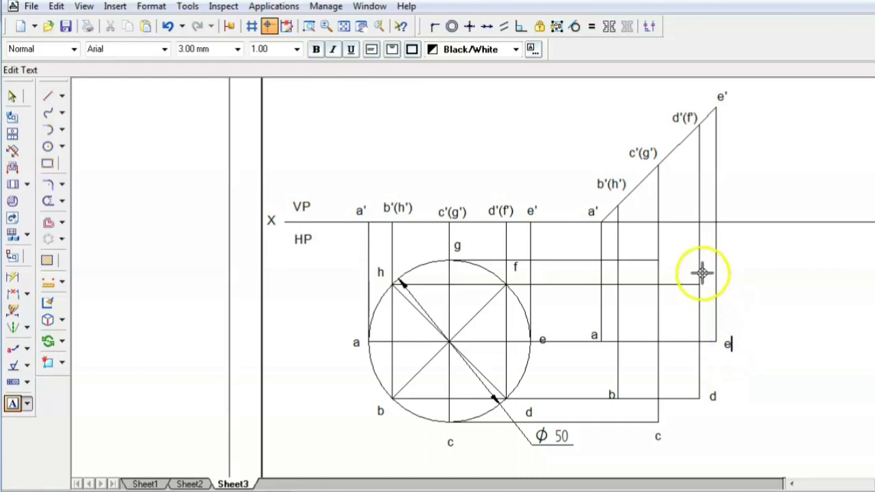
text(f)
click(665, 246)
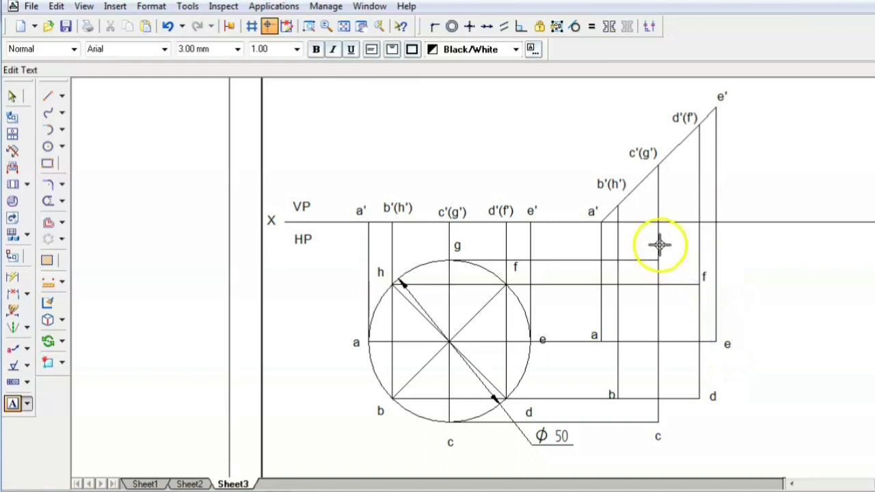
text(g)
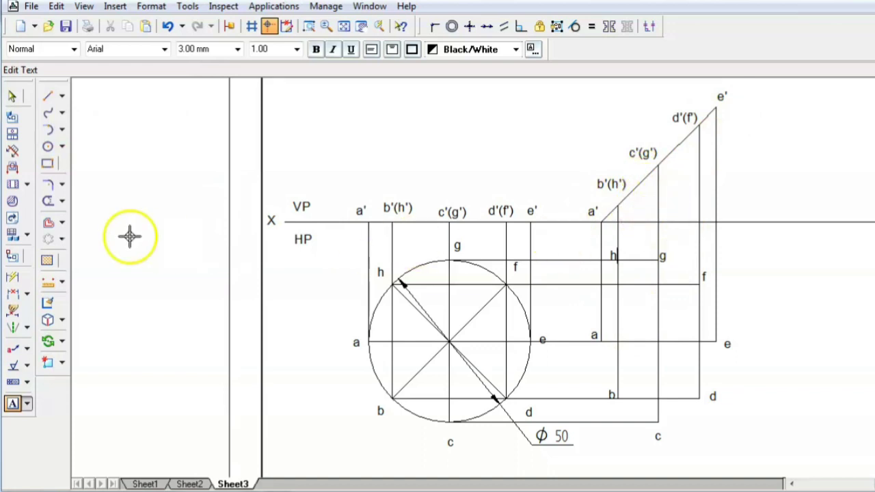
- Draw a centre-point ellipse about the a–e and c–g intersection, with its primary axis ending at e and secondary axis at g
click(62, 149)
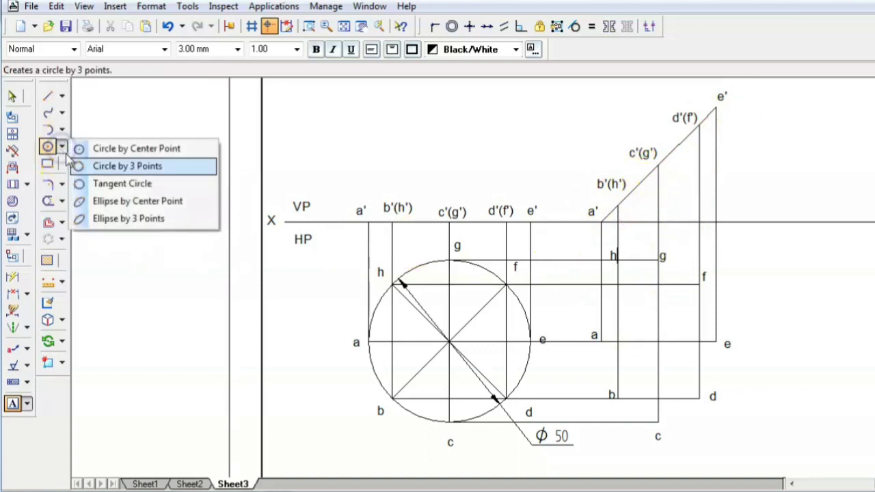
click(146, 209)
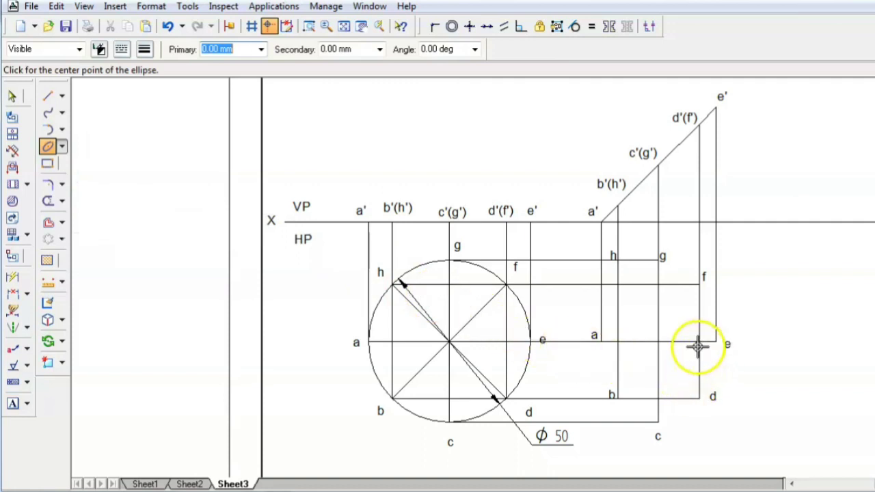
click(658, 341)
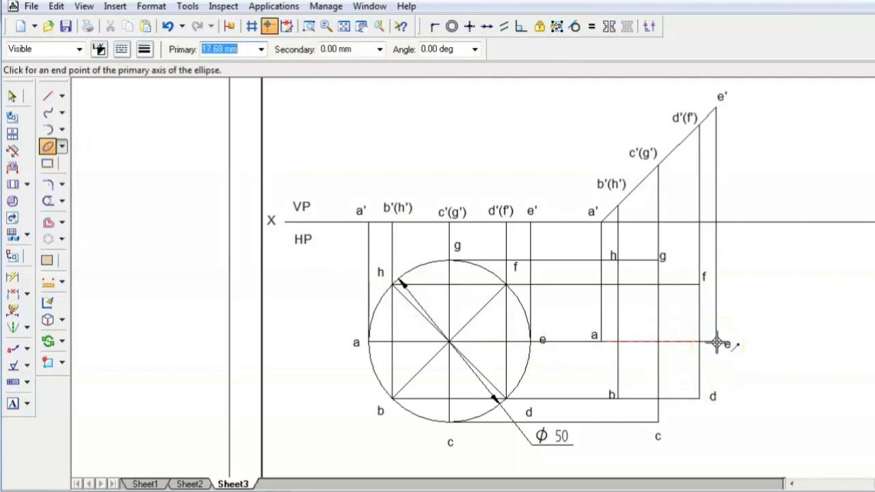
click(717, 342)
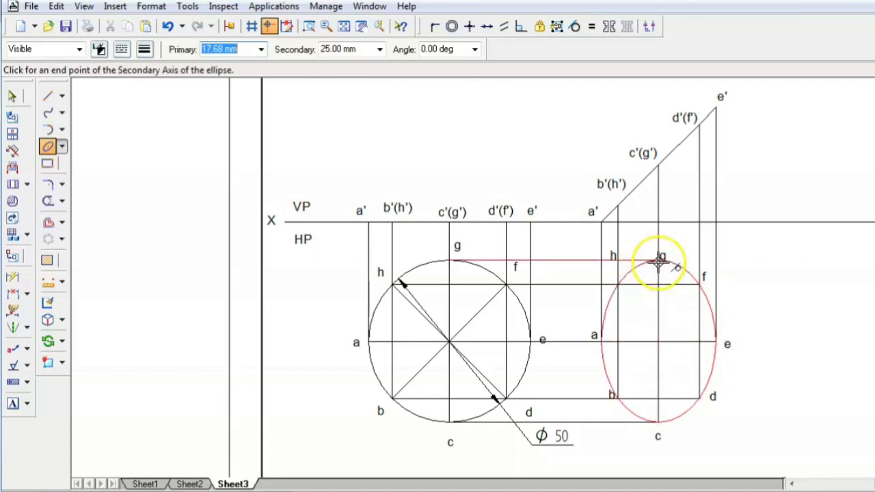
click(659, 260)
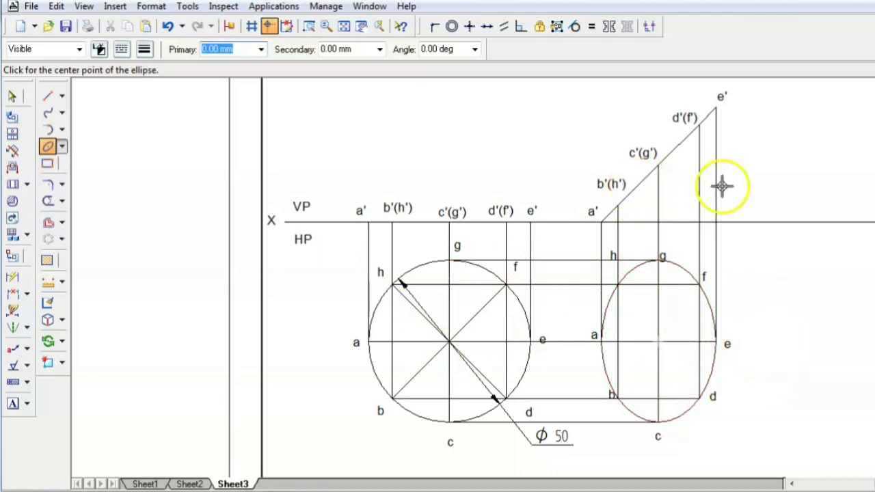
- Add a 45° angle dimension between the inclined front-view line a'–e' and the XY line
click(26, 294)
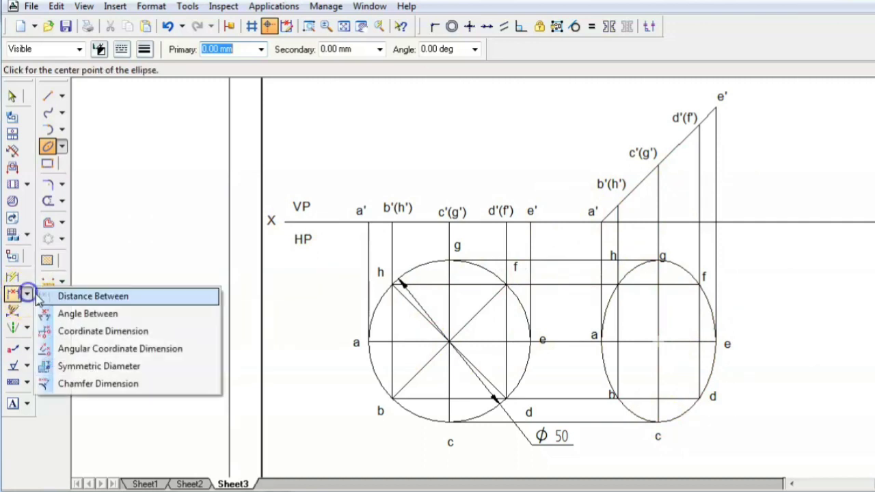
click(104, 315)
click(634, 192)
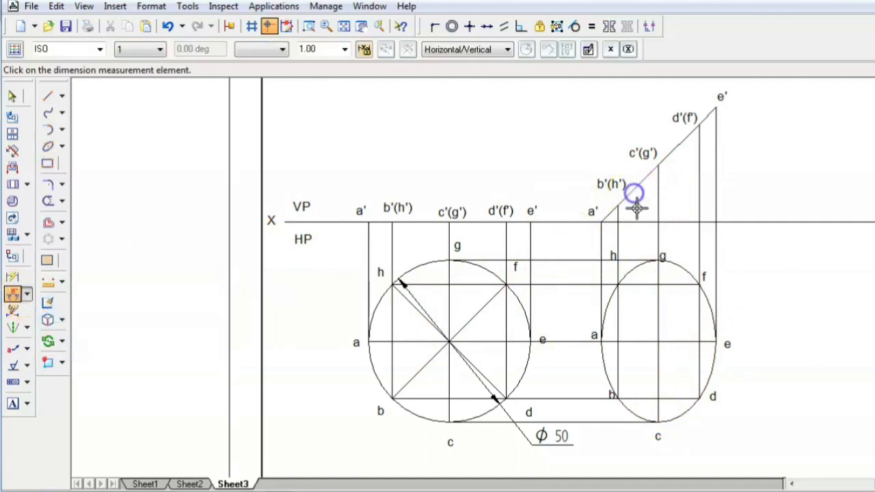
click(639, 219)
click(654, 198)
click(657, 197)
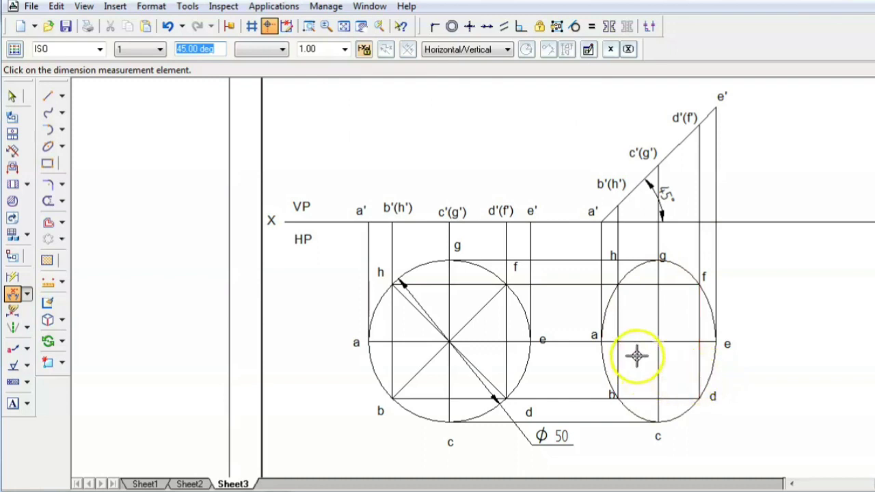
click(345, 27)
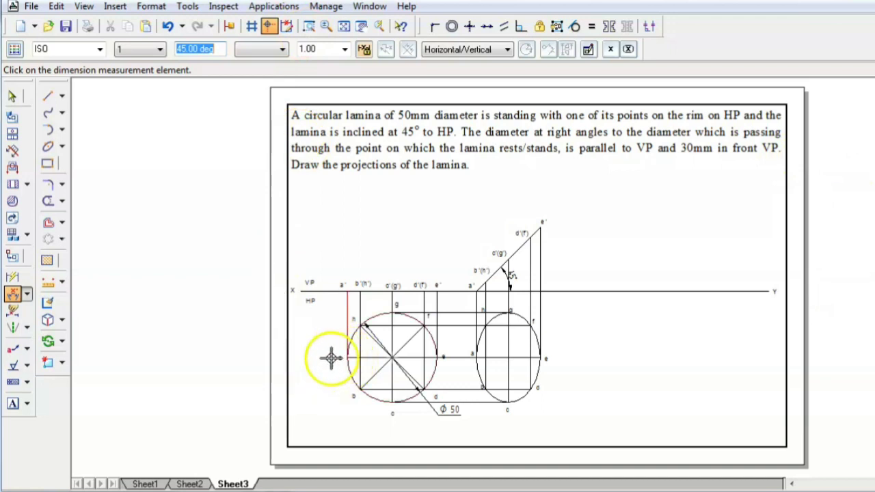
click(309, 26)
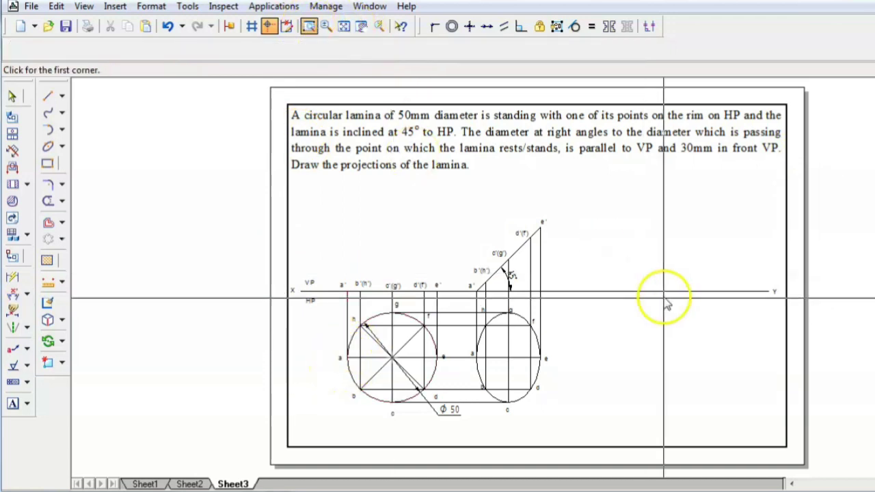
click(743, 436)
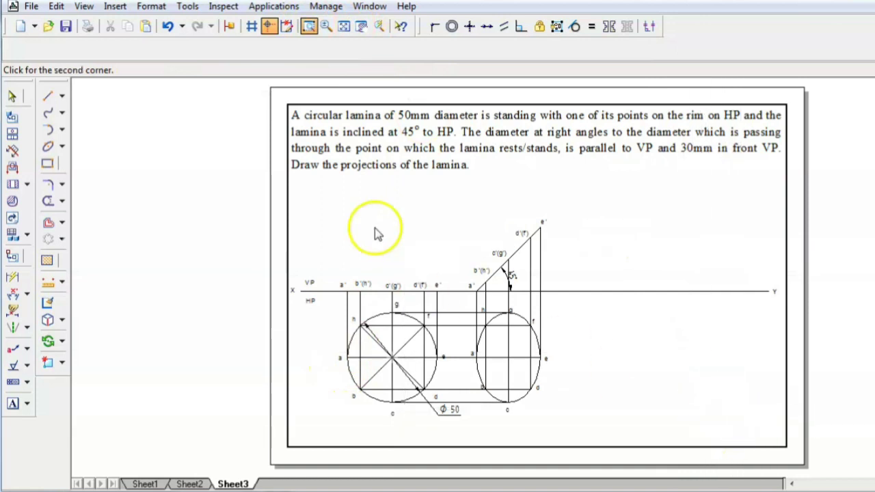
click(301, 205)
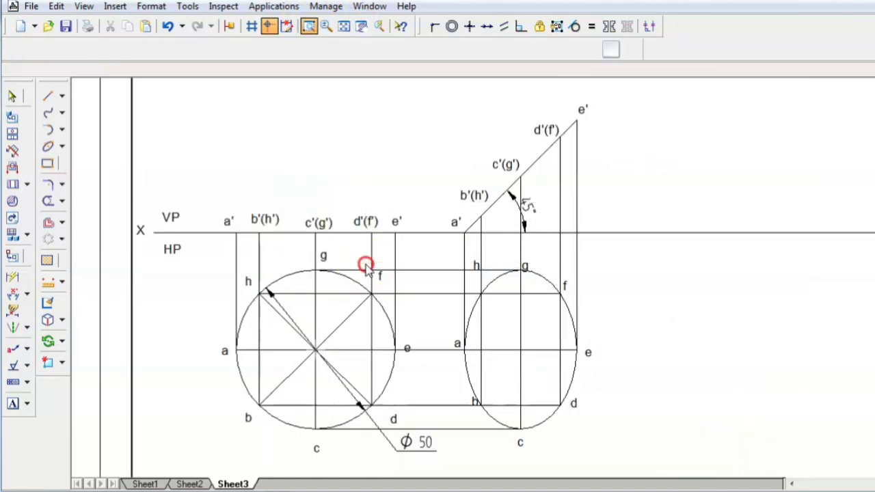
click(13, 294)
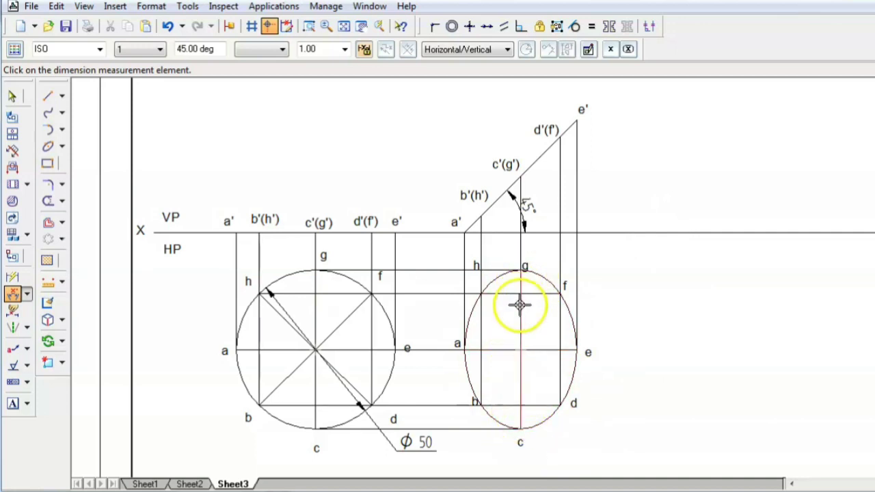
click(520, 330)
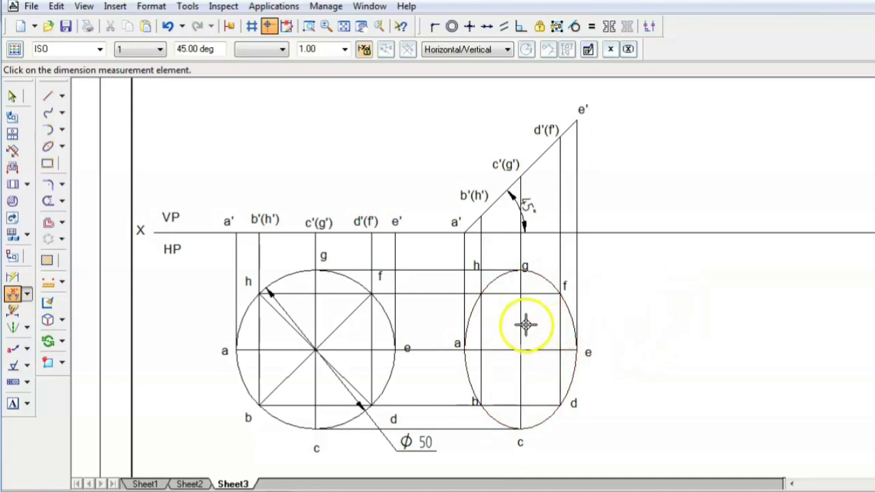
- Copy the second top view's ellipse and inner lines, without the point labels, to the empty area right of it below the XY line
click(12, 96)
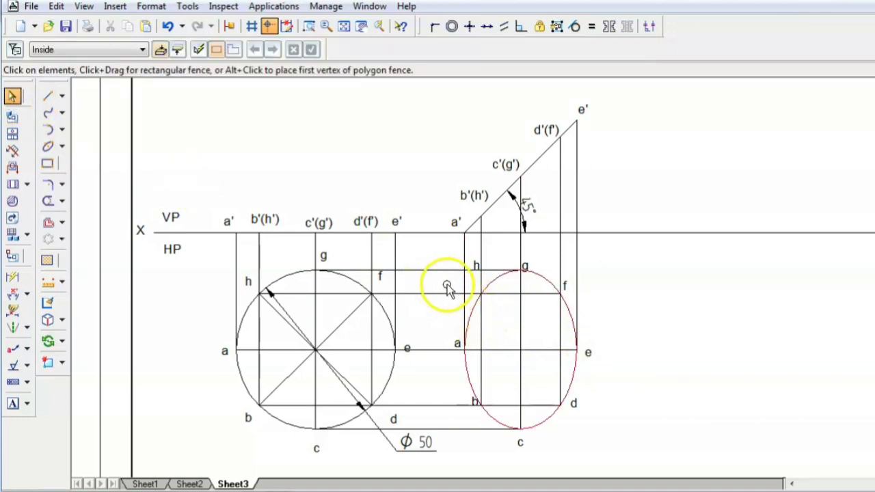
drag(588, 427, 610, 439)
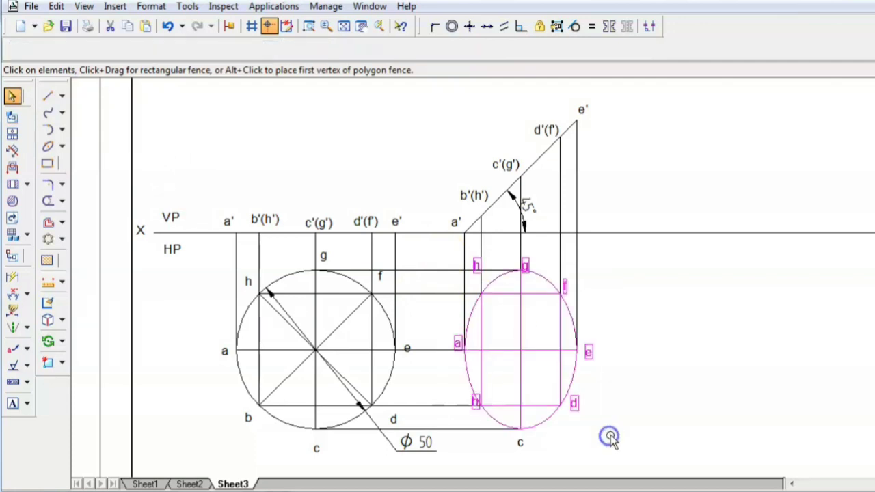
click(476, 409)
click(574, 404)
click(587, 353)
click(563, 283)
click(523, 265)
click(475, 264)
click(457, 342)
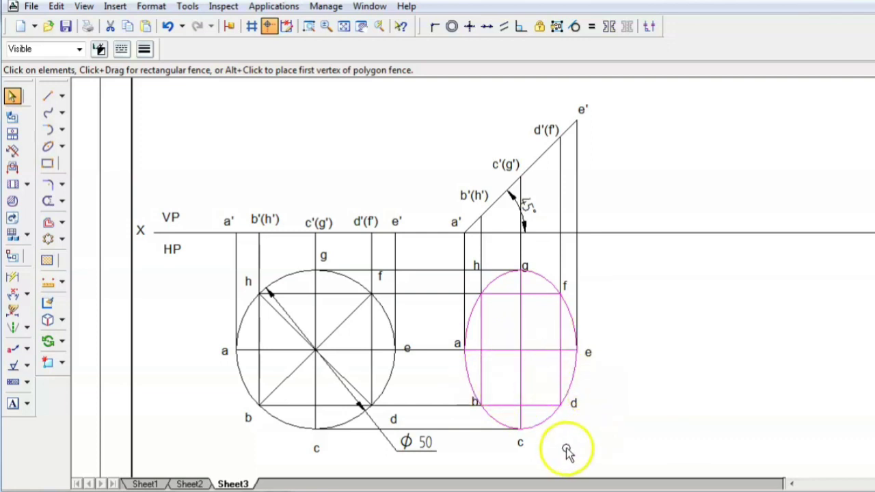
click(61, 344)
click(97, 343)
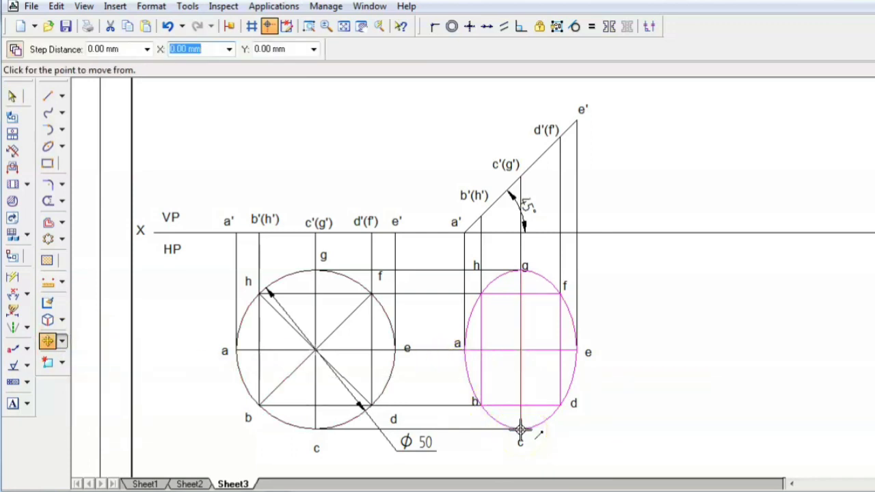
mouse_move(521, 430)
mouse_down()
mouse_move(475, 366)
mouse_move(522, 350)
mouse_up()
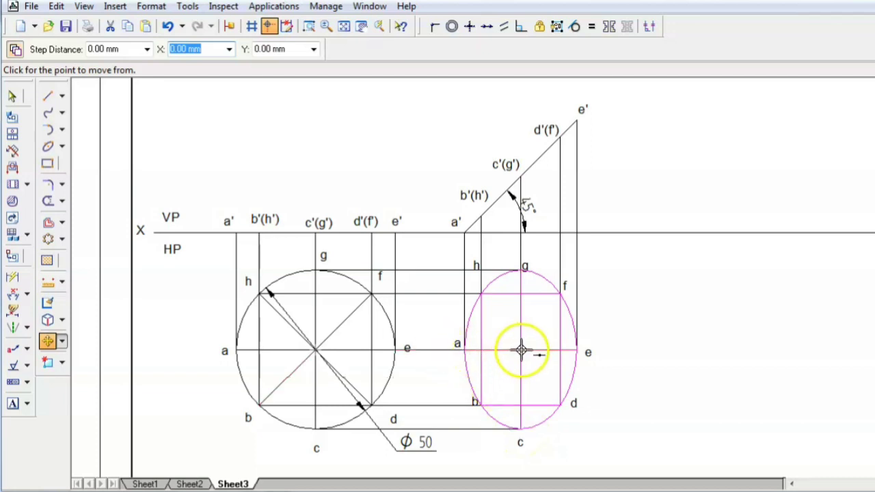
drag(582, 348, 790, 343)
key(Escape)
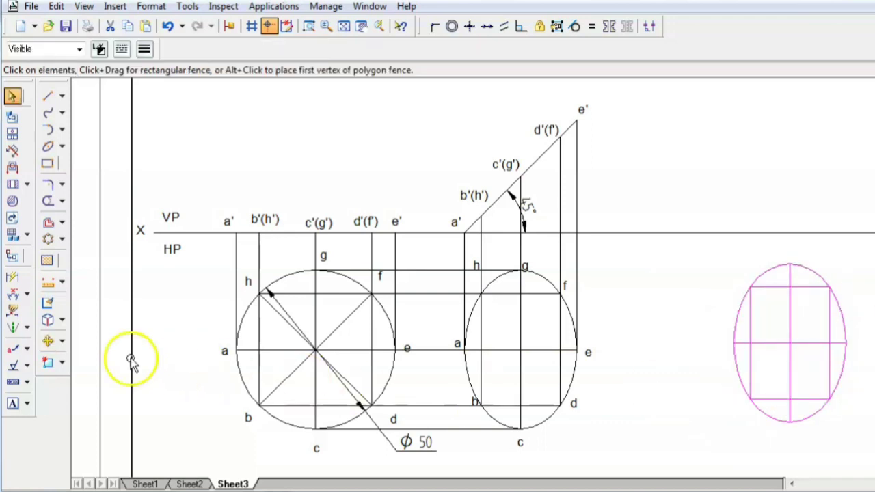
- Rotate the copied ellipse and its inner lines 90° clockwise about their centre
click(63, 344)
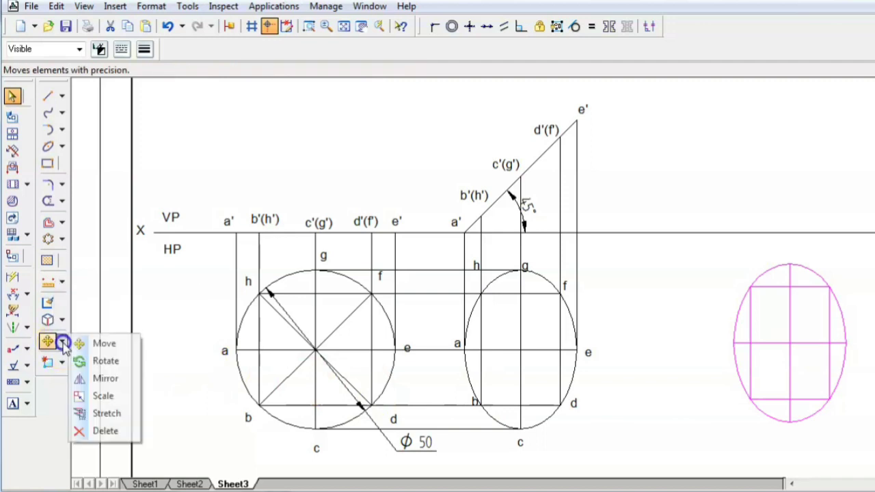
click(99, 361)
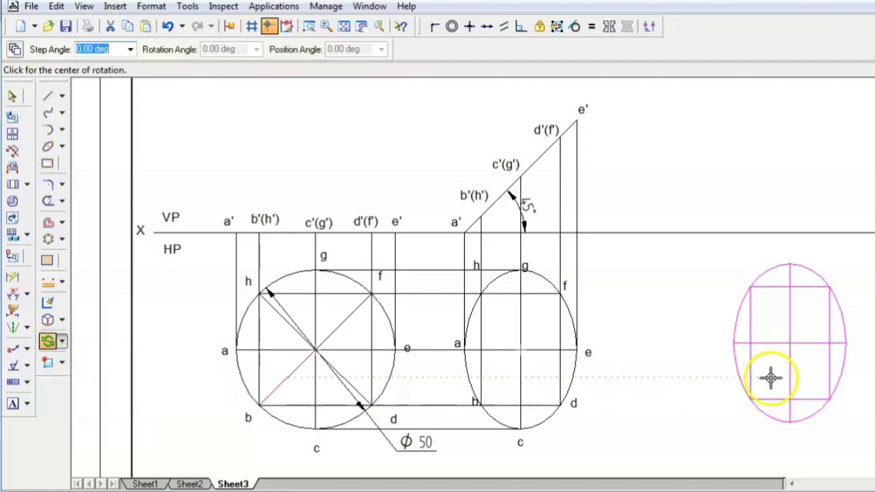
click(790, 344)
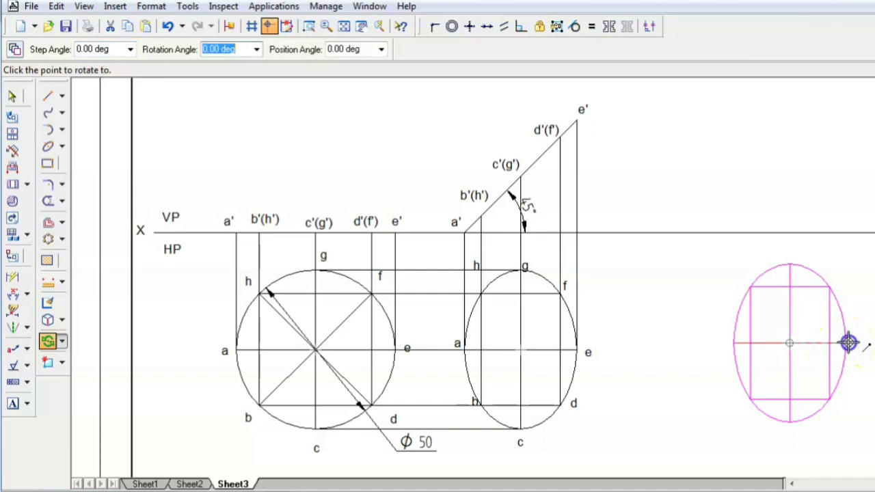
click(792, 413)
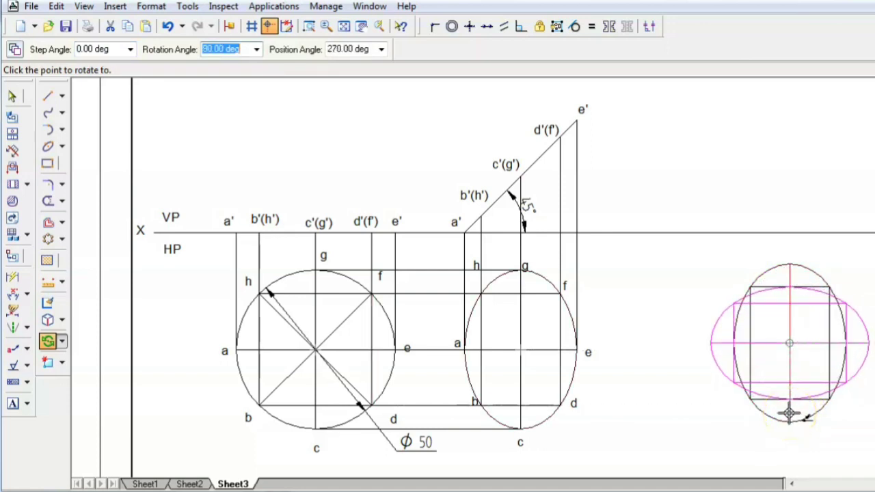
click(790, 413)
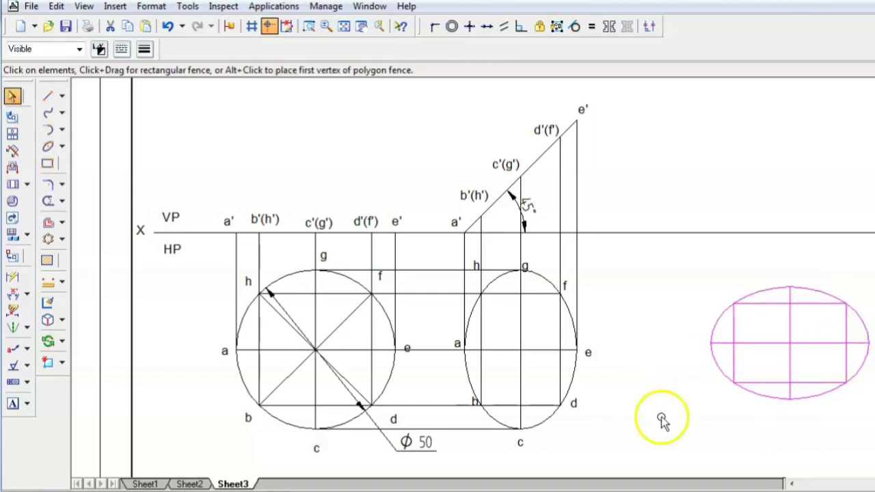
- Constrain the rotated ellipse and its inner lines together as a rigid set
click(12, 403)
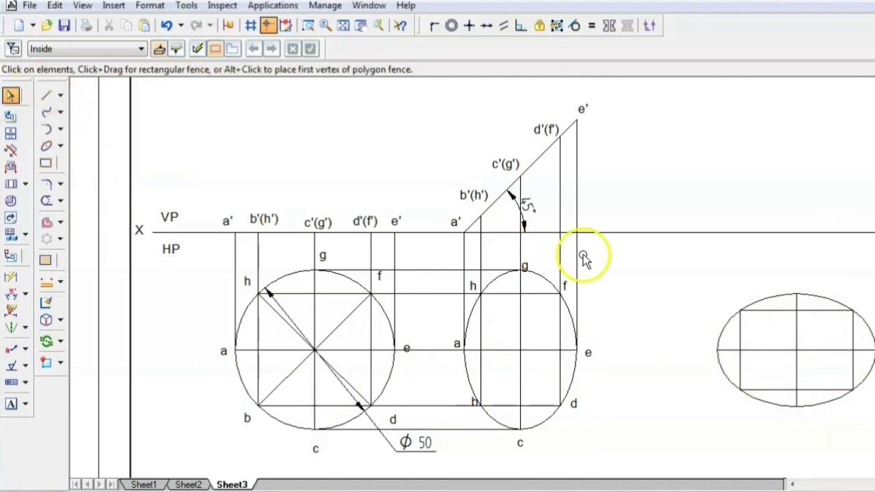
drag(684, 271, 874, 426)
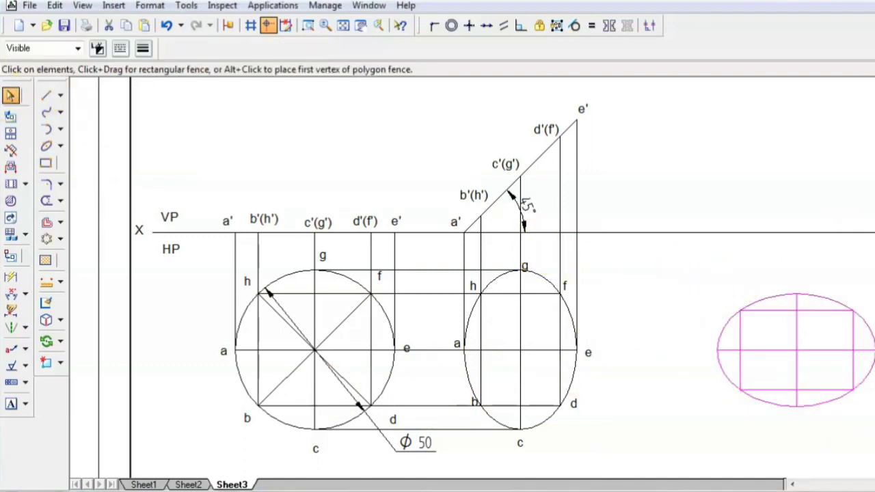
click(557, 27)
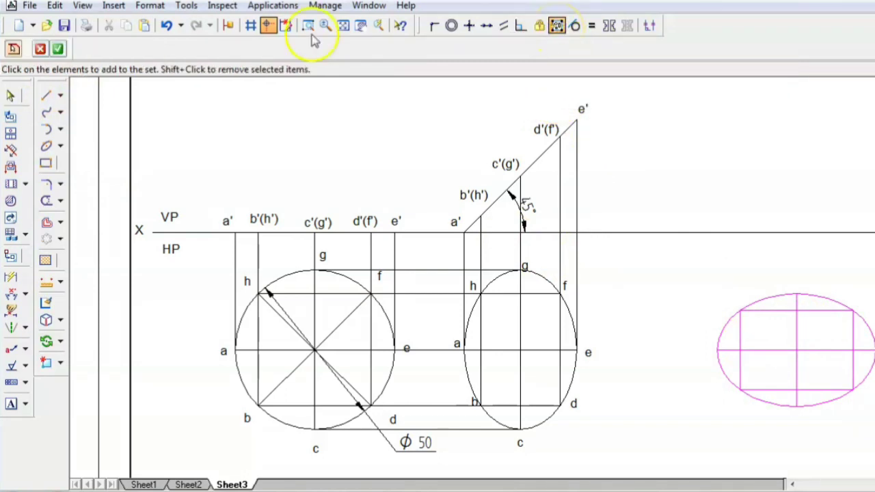
click(58, 49)
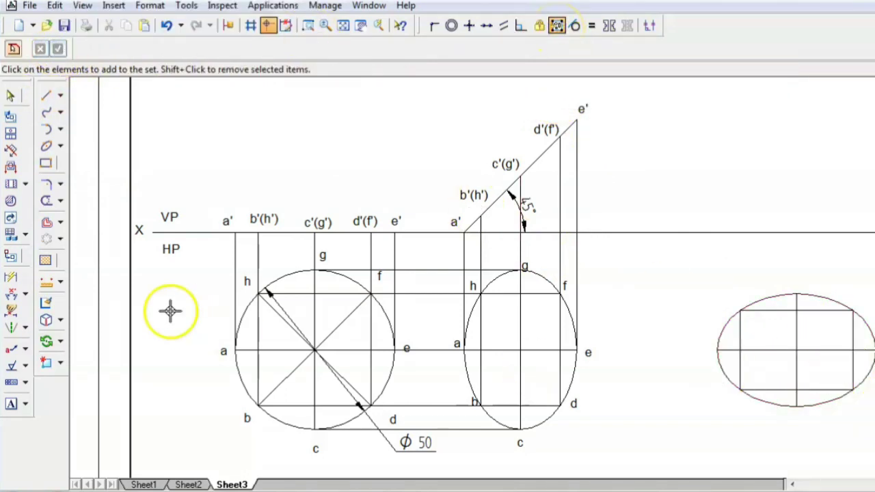
- Dimension the distance between the rotated ellipse's horizontal axis and the XY line, and set it to 30 mm
click(12, 279)
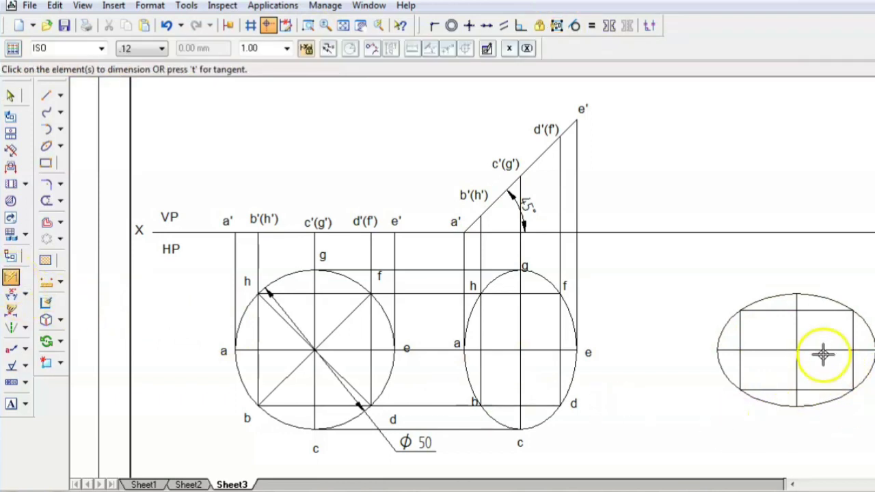
click(863, 349)
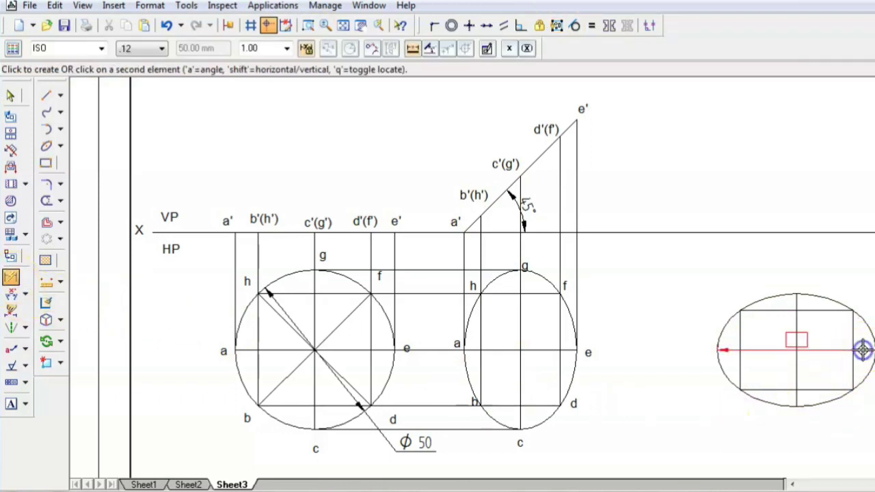
click(870, 231)
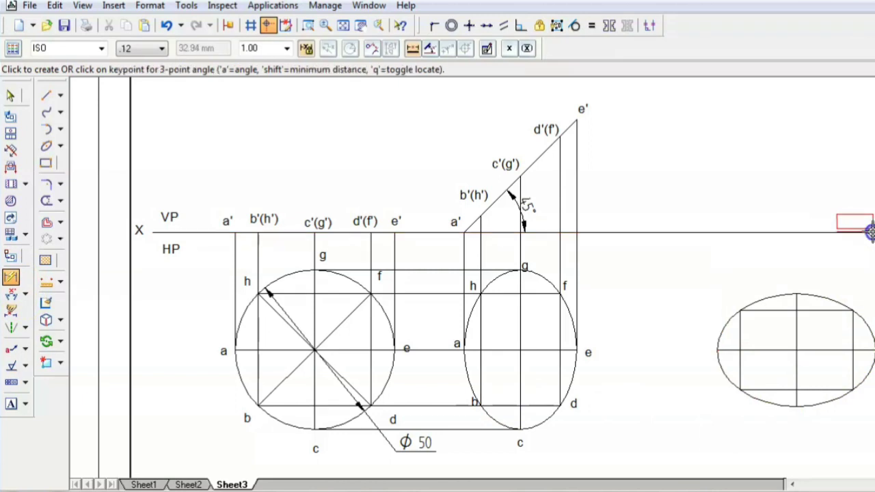
key(Escape)
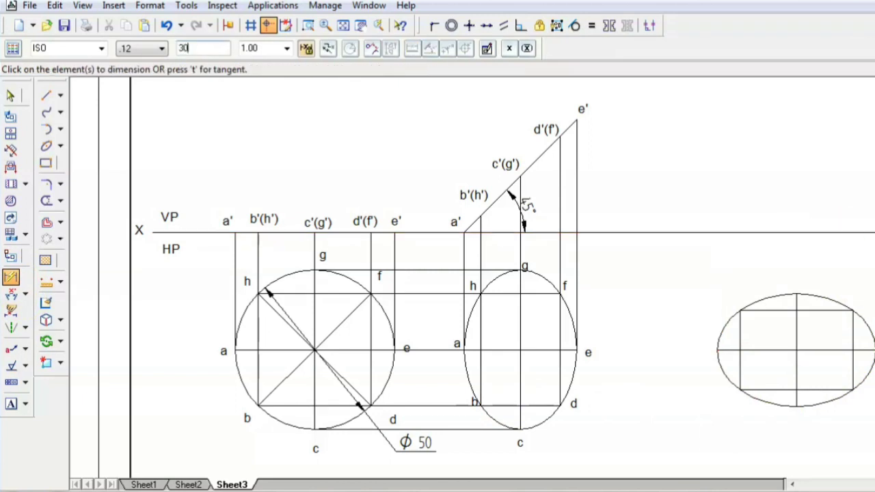
key(Return)
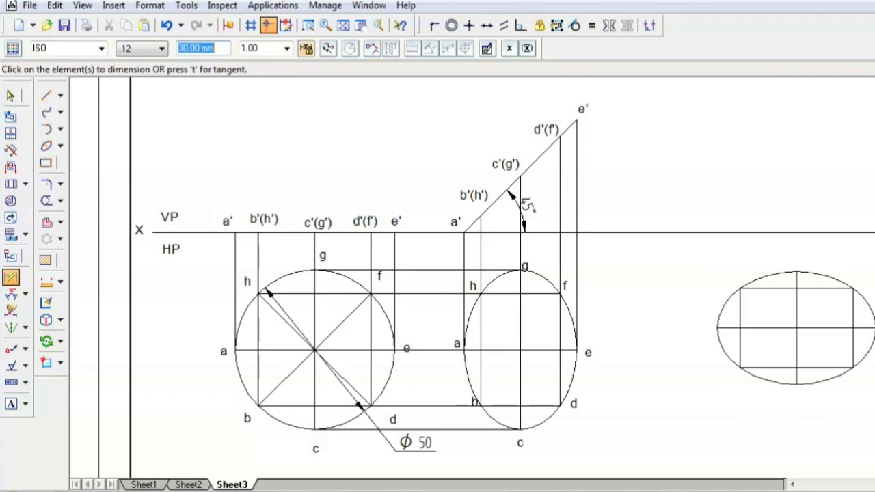
- Label the rim points of the rotated ellipse a to h, running anticlockwise from a at its upper end
click(11, 404)
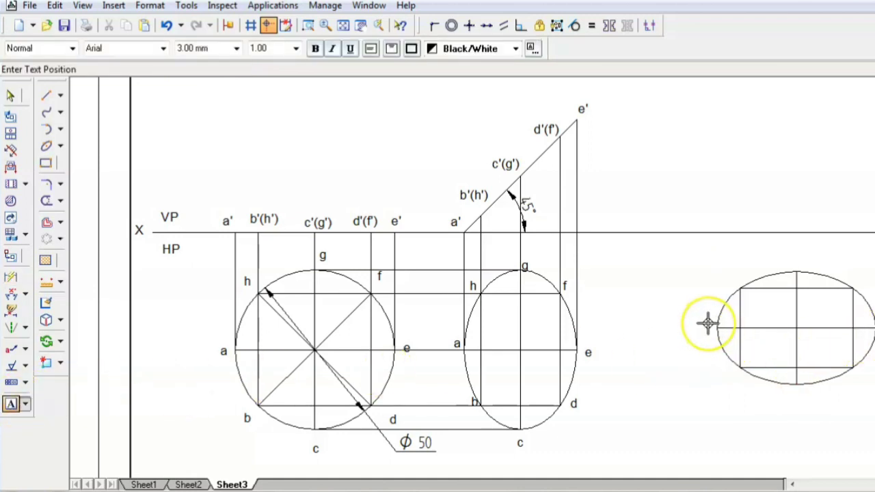
click(711, 383)
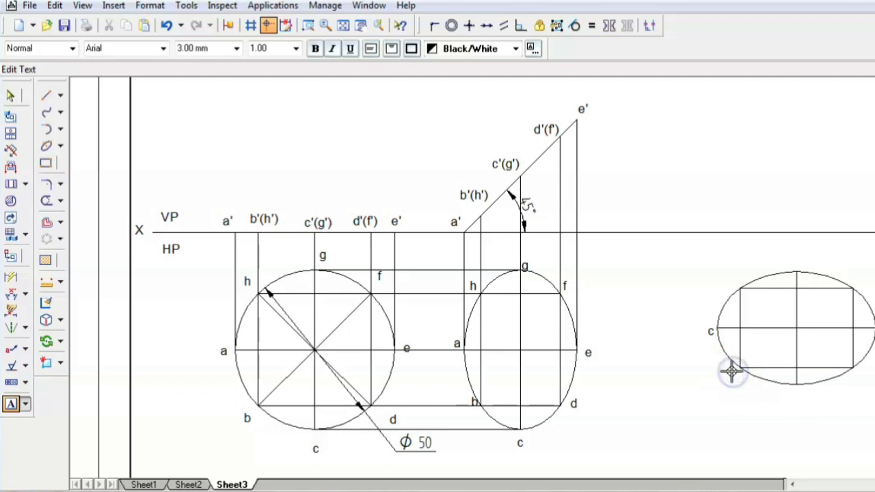
click(792, 398)
text(e)
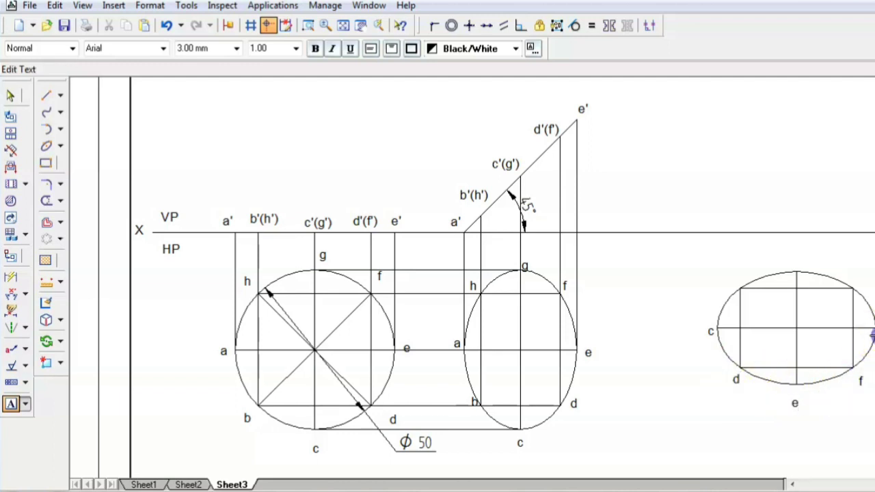
click(863, 280)
text(h)
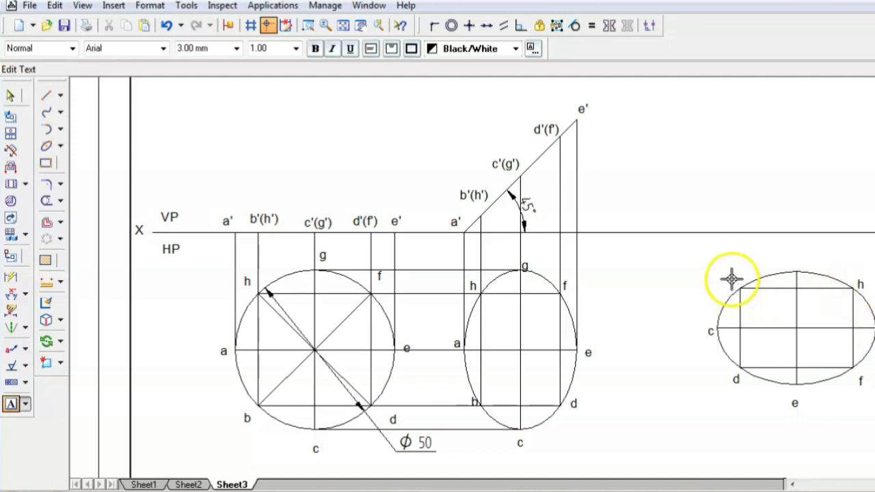
click(793, 260)
text(a)
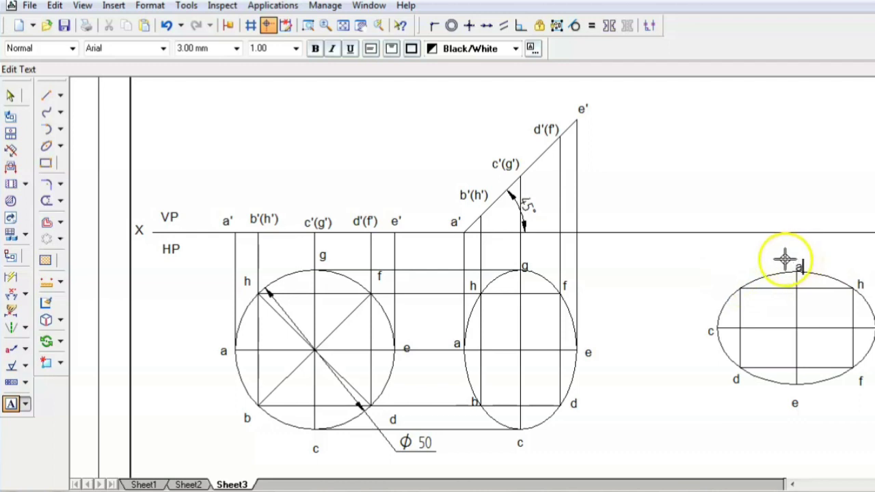
click(732, 278)
text(b)
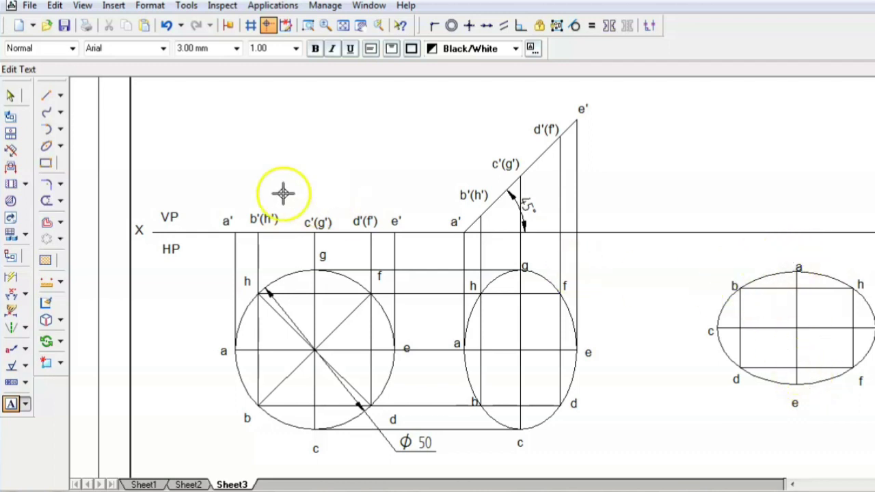
- Reposition the point labels around the rotated ellipse, including a and b, so they sit clear of its outline
click(10, 96)
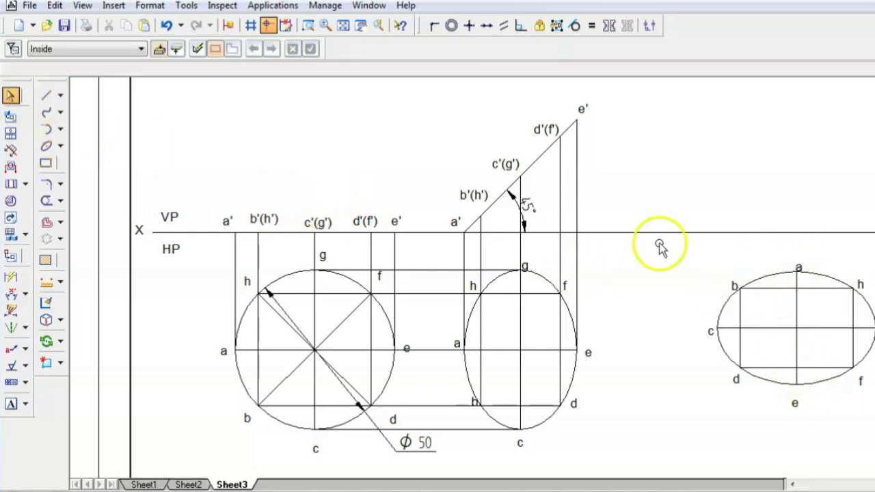
click(802, 263)
click(733, 280)
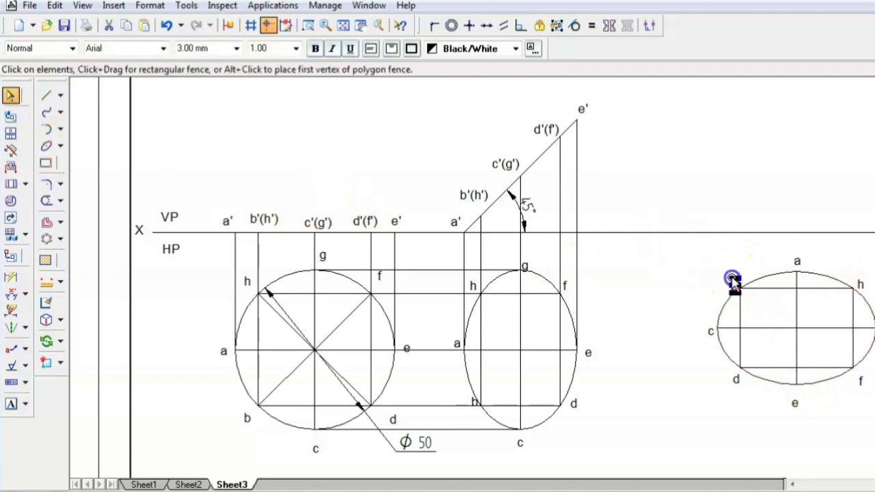
click(764, 357)
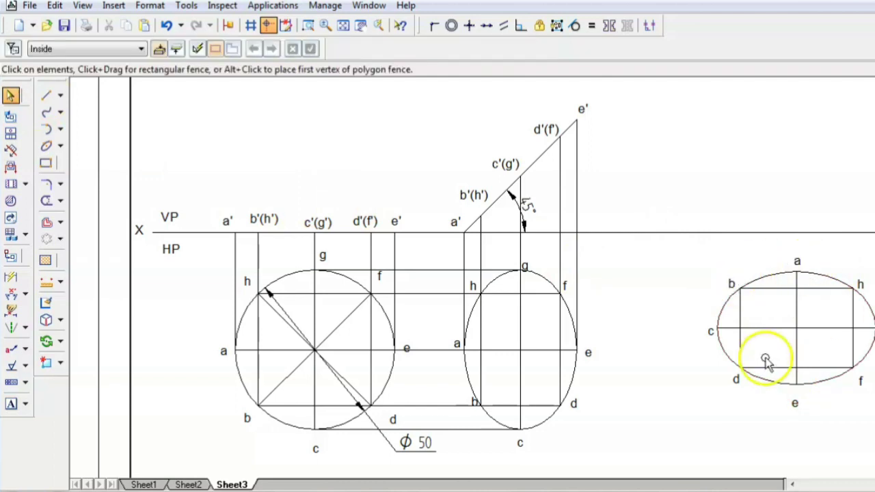
click(712, 333)
click(872, 350)
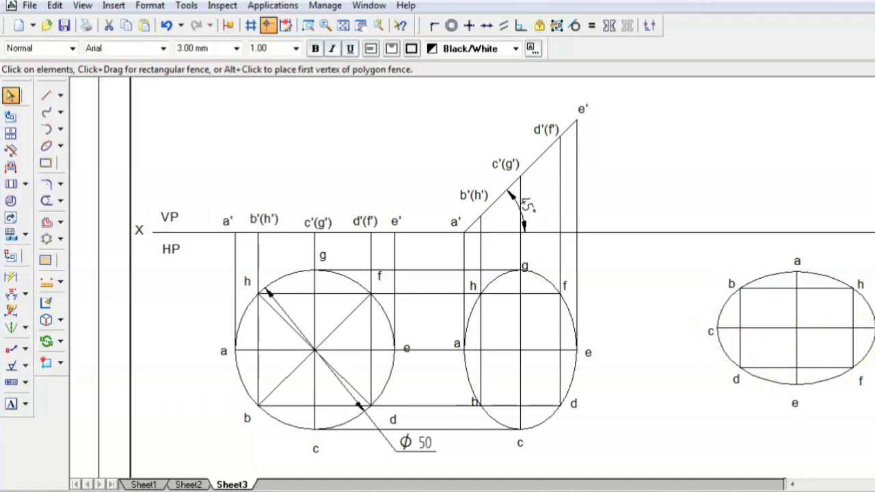
click(871, 271)
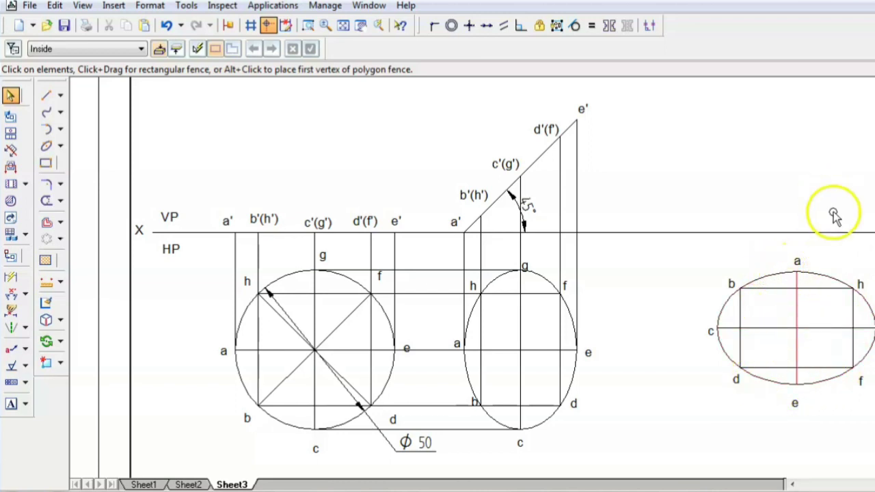
- Draw vertical projectors from a to the XY line and from b up to the b'(h') level, joining the latter horizontally to b'(h')
click(46, 97)
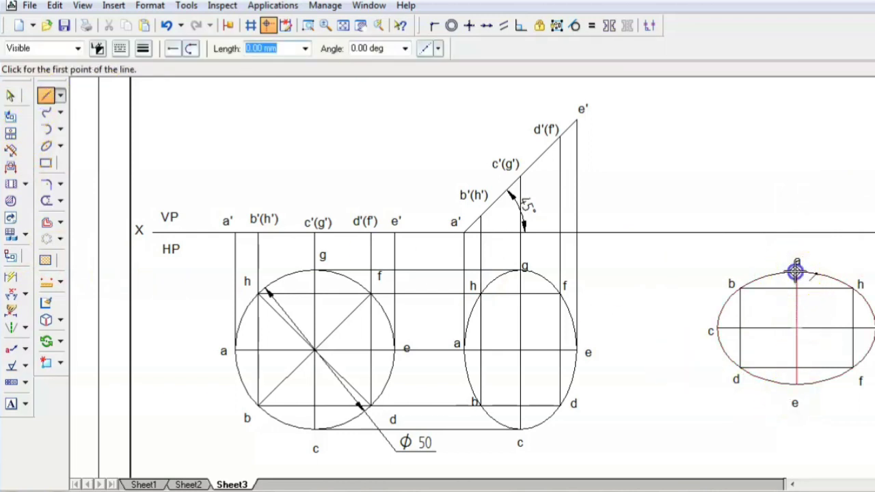
click(796, 271)
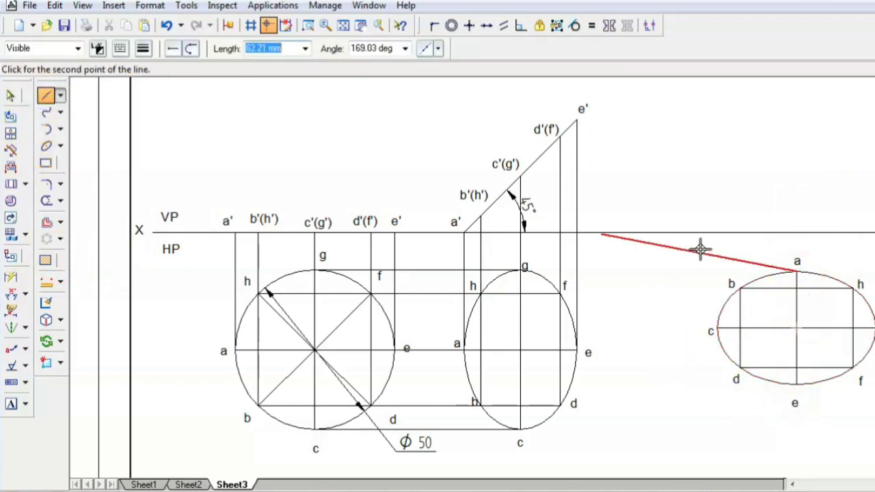
click(797, 234)
click(739, 289)
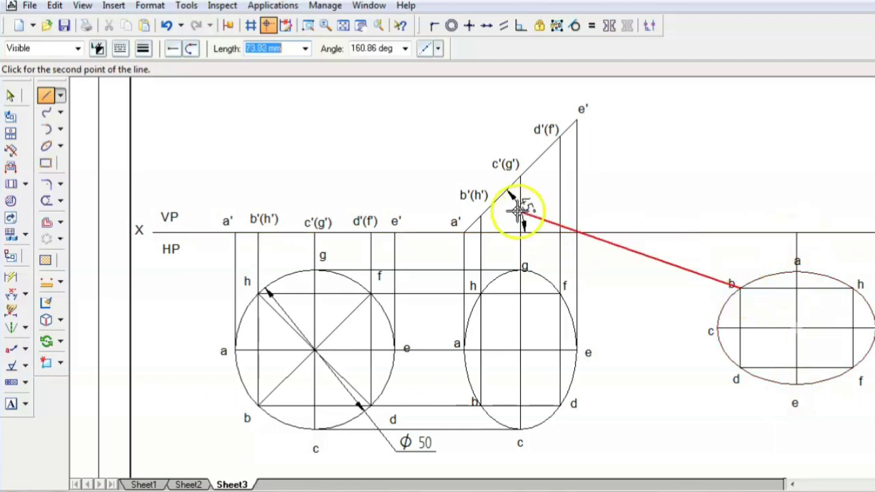
click(739, 217)
click(740, 217)
click(482, 216)
click(482, 216)
right_click(755, 172)
- Draw a vertical projector from c up to the c'(g') level and join it horizontally to c'(g') on the inclined line
click(718, 329)
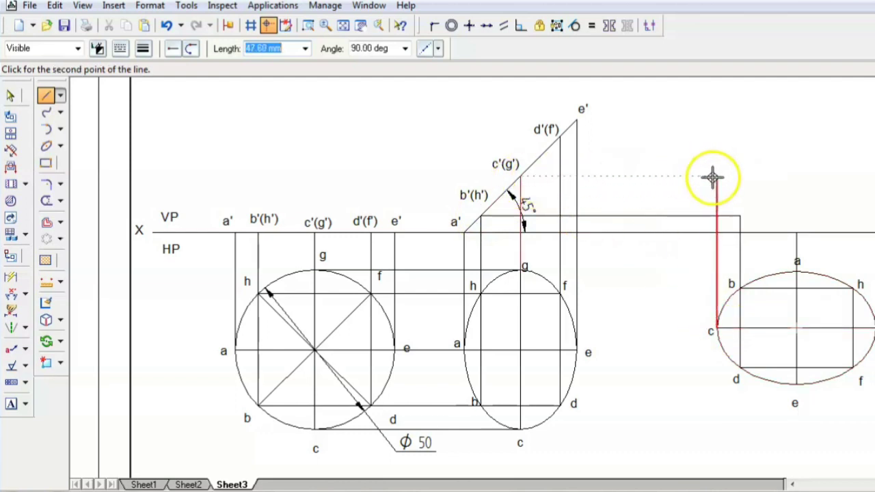
click(716, 177)
click(521, 175)
right_click(723, 172)
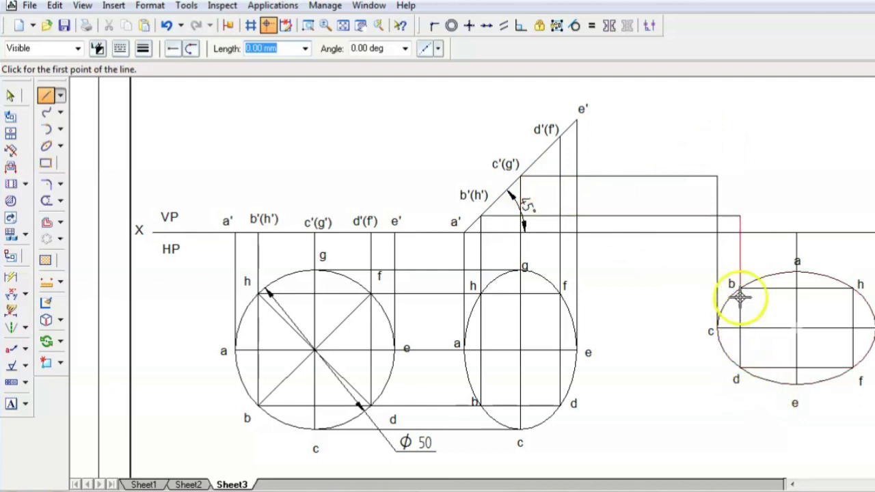
- Extend the b projector to the d'(f') level and the a projector to the e' level, joining each horizontally to its inclined-line point
click(740, 216)
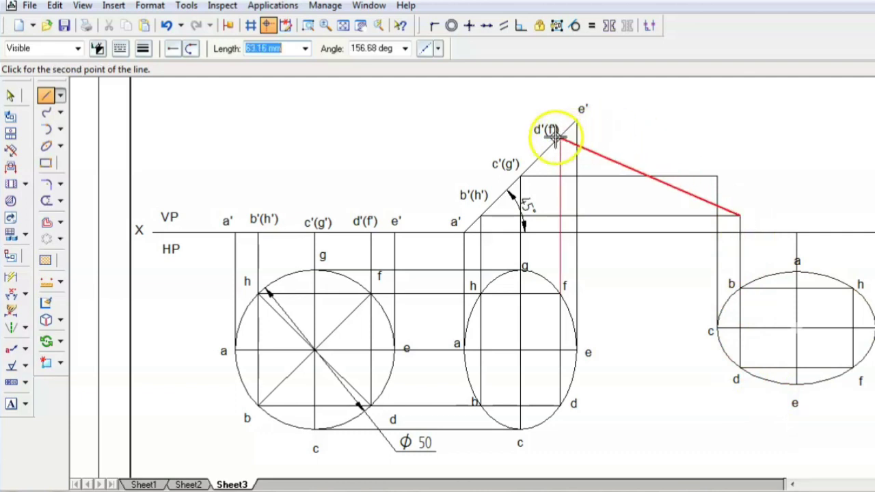
click(739, 137)
click(561, 137)
key(Escape)
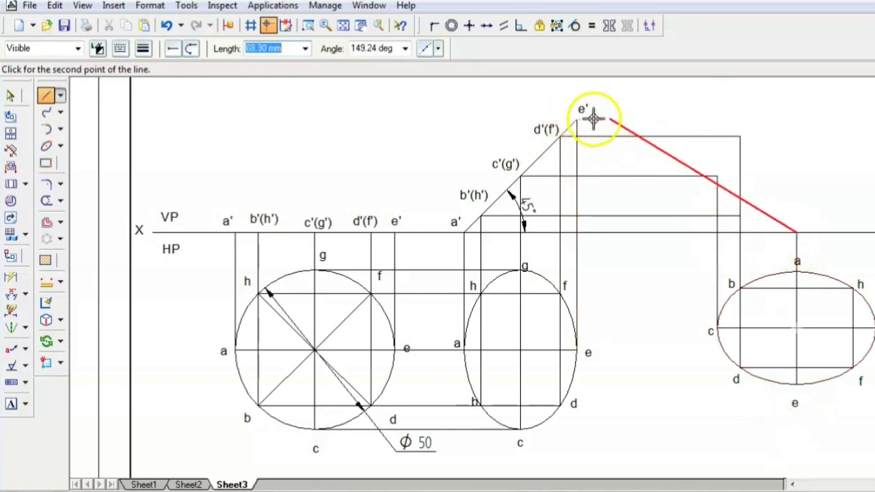
click(796, 120)
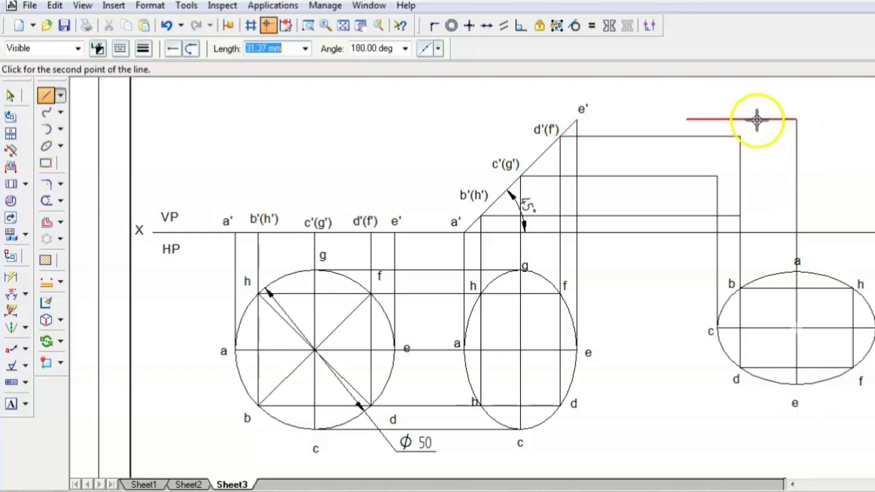
click(577, 122)
right_click(841, 336)
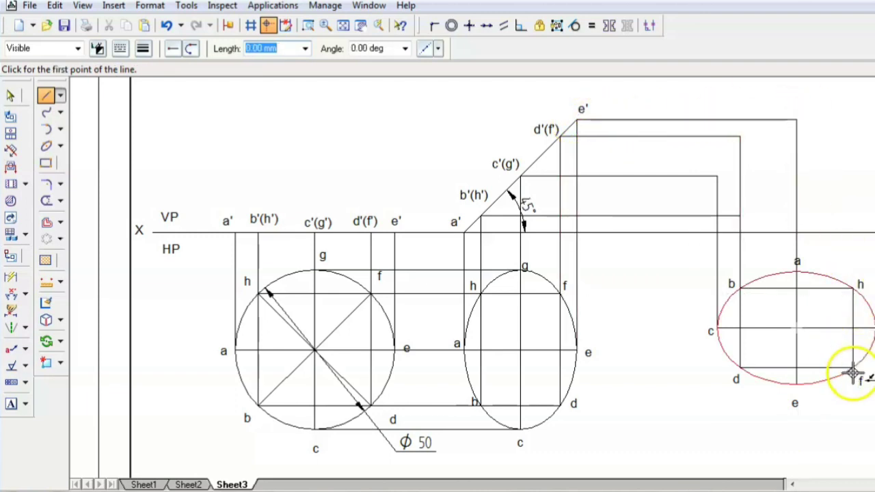
- Draw a vertical projector from h up through the b'(h') level to the d'(f') level, and extend both horizontal lines to it
click(853, 288)
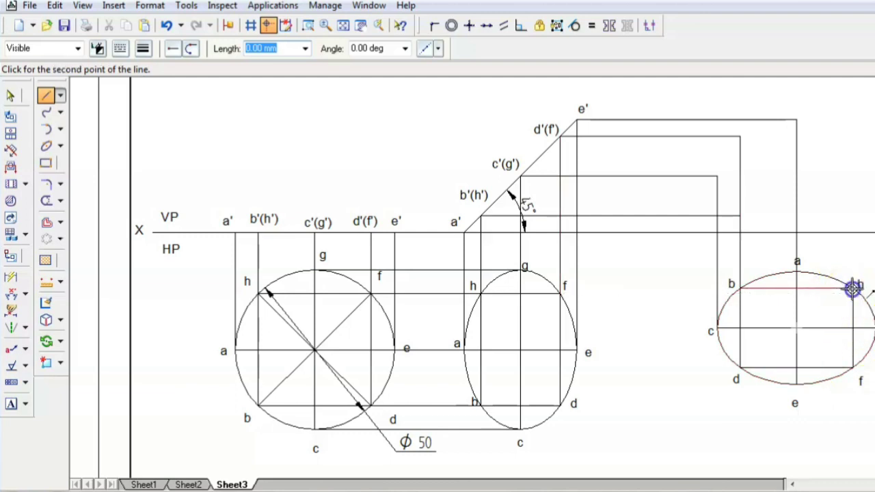
click(852, 216)
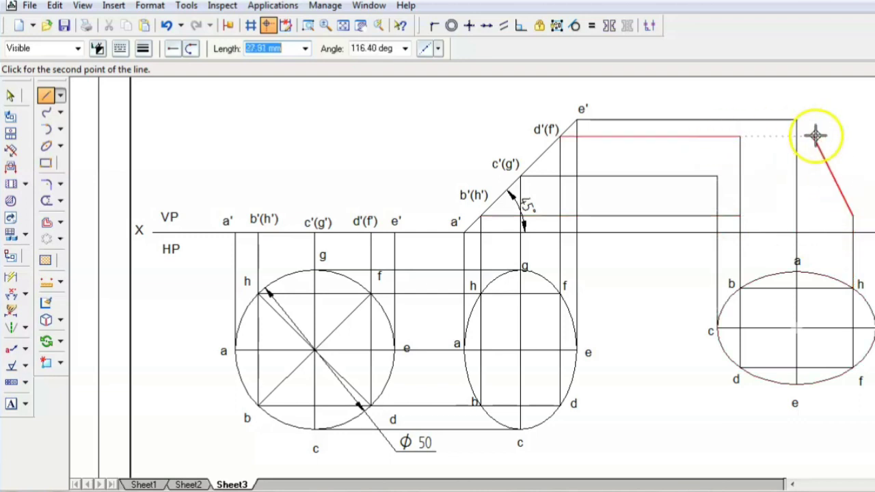
click(853, 137)
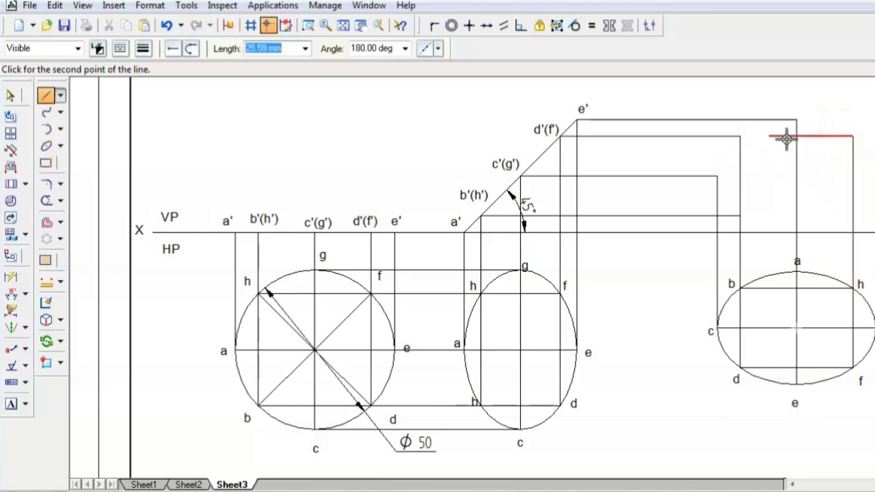
click(741, 136)
key(Escape)
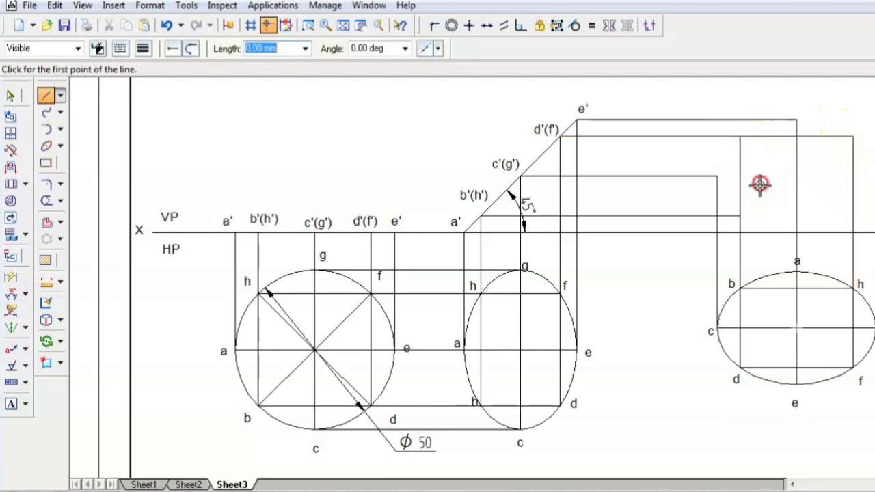
click(741, 215)
click(853, 215)
key(Escape)
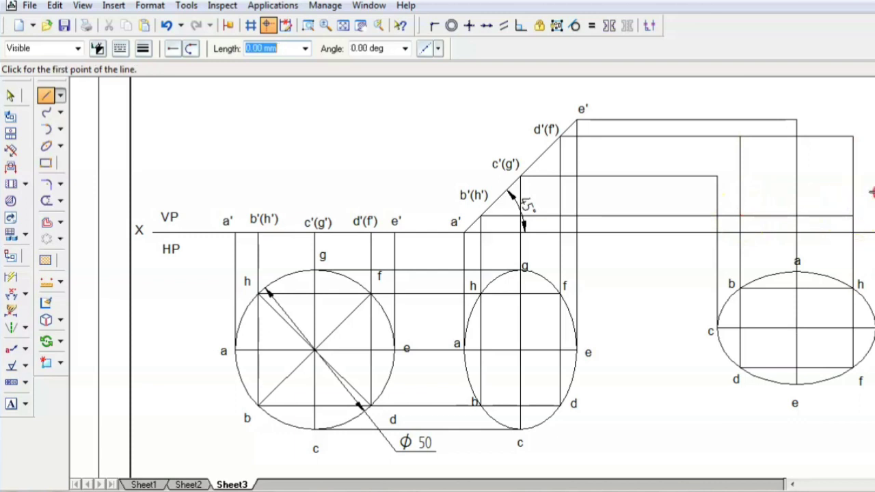
- Draw a vertical projector from the ellipse's point g to the c'(g') level and join it horizontally to the c projector
click(867, 329)
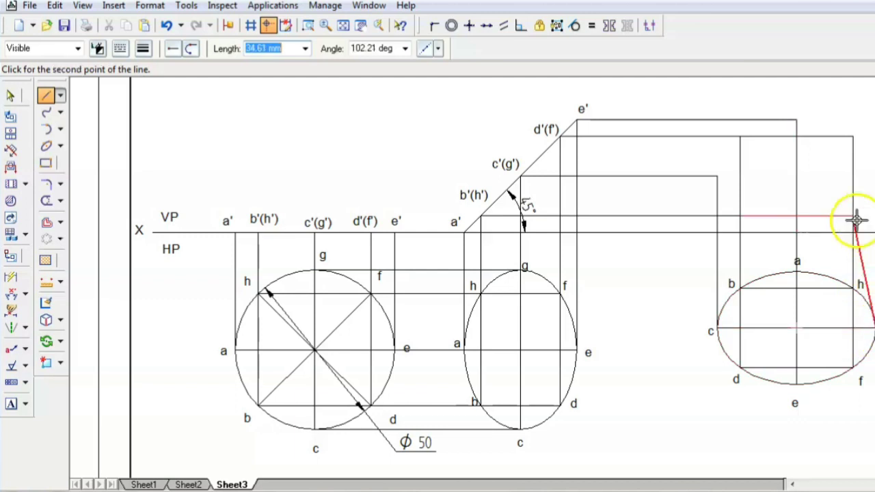
click(870, 177)
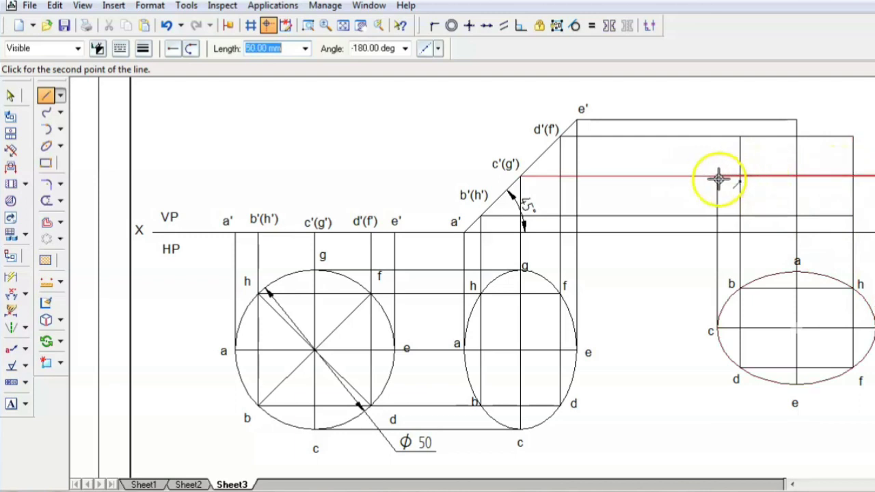
click(718, 179)
key(Escape)
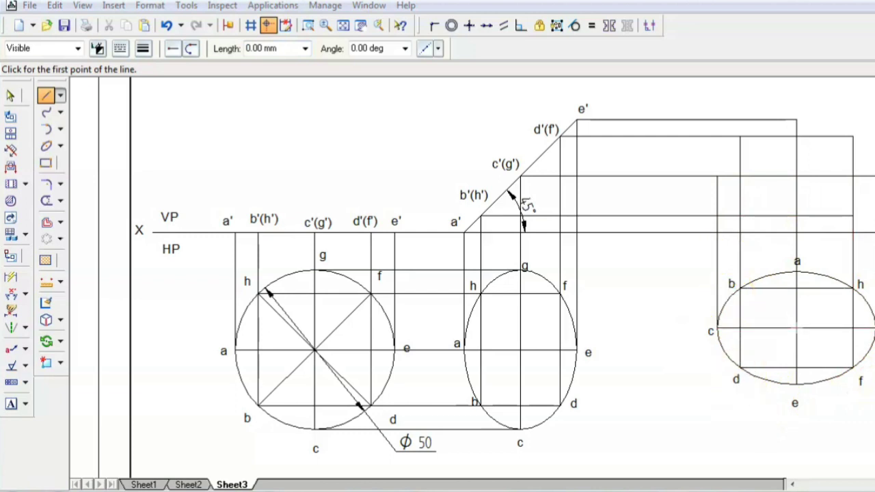
- Draw the front-view ellipse by center at the crossing of the a and c'(g') lines, reaching the e' level and the g projector
click(60, 146)
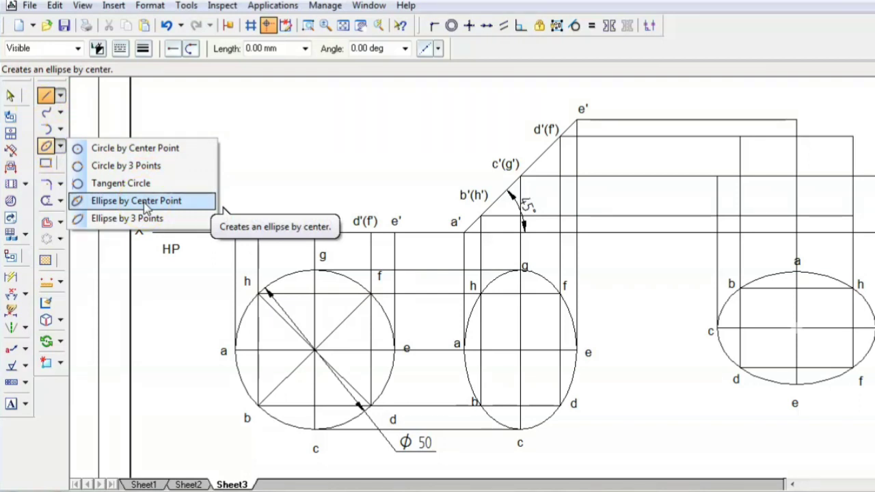
click(145, 207)
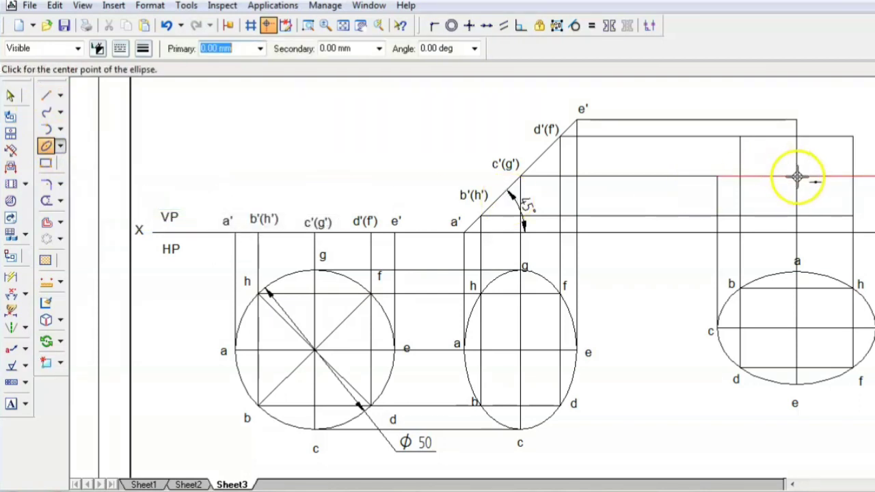
click(797, 177)
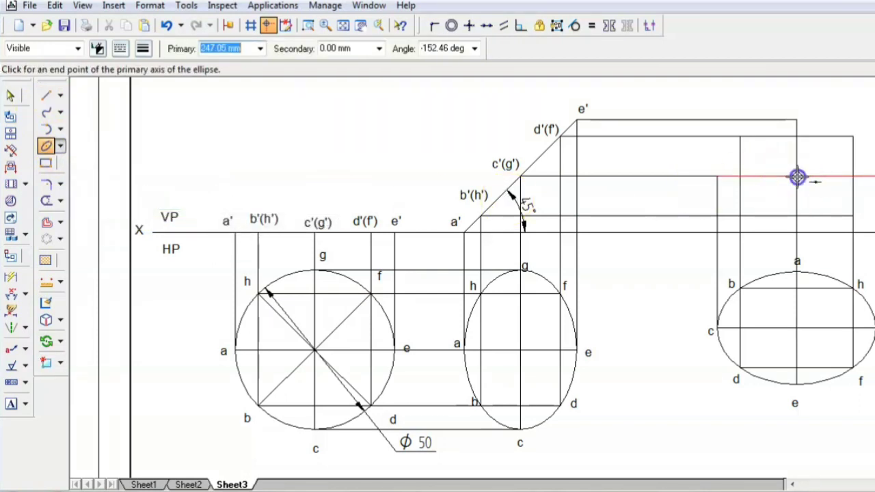
click(797, 119)
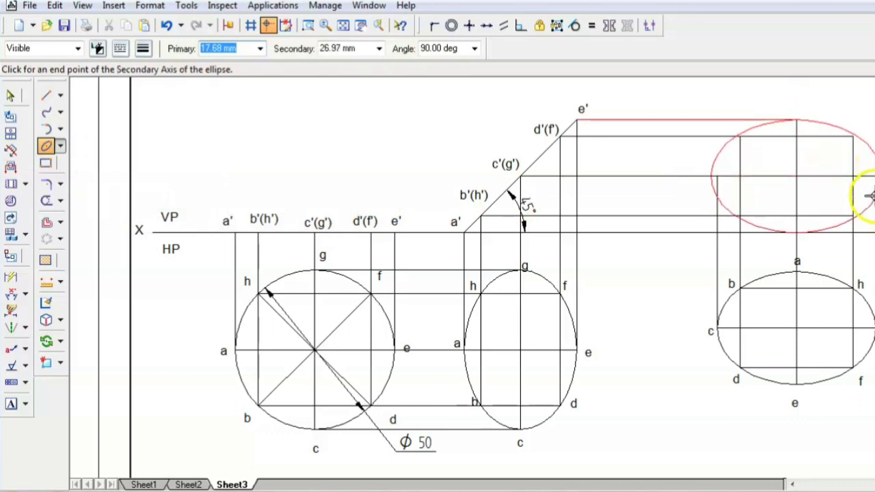
click(867, 186)
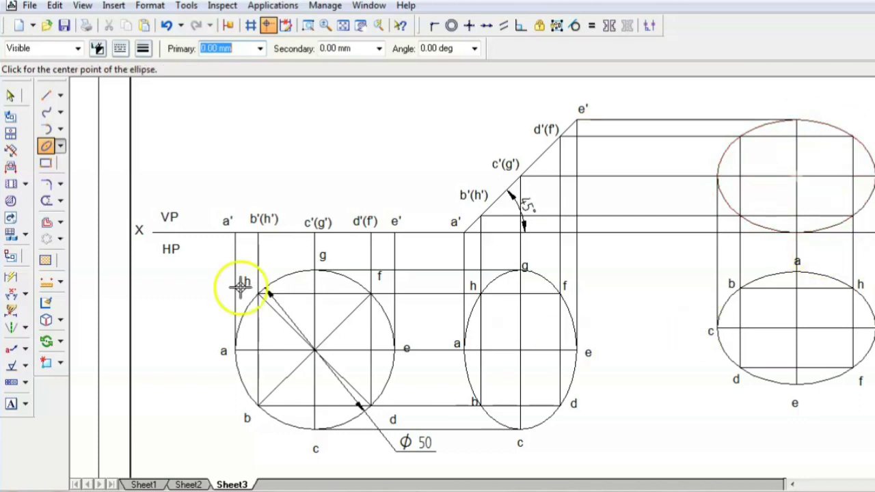
- Label the rim points of the front-view ellipse a' to h', running clockwise from a' at its lowest point
click(12, 405)
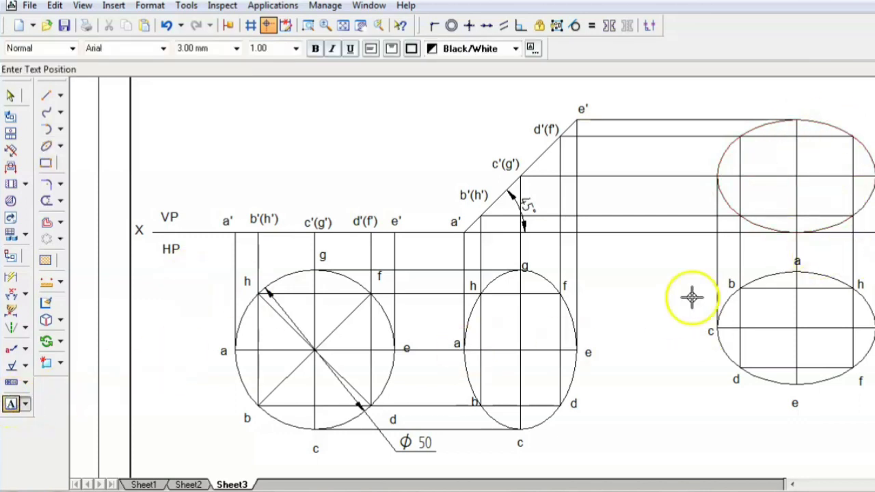
click(799, 220)
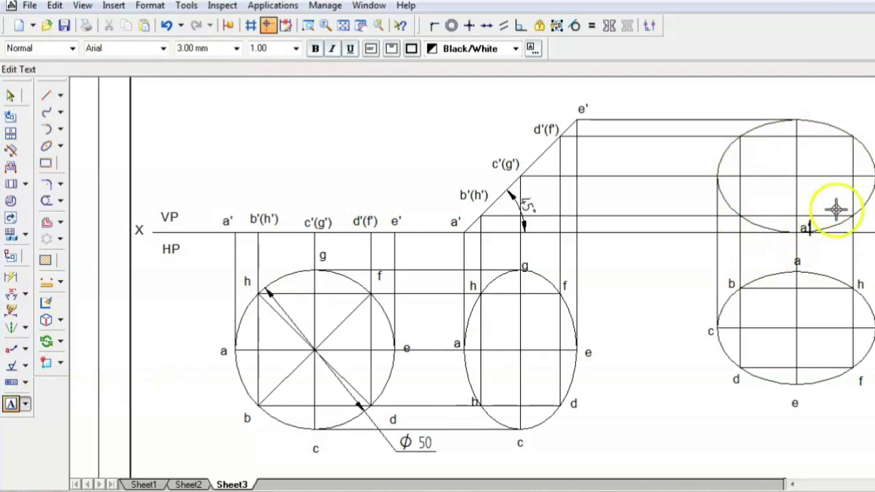
click(730, 216)
text(b)
text(')
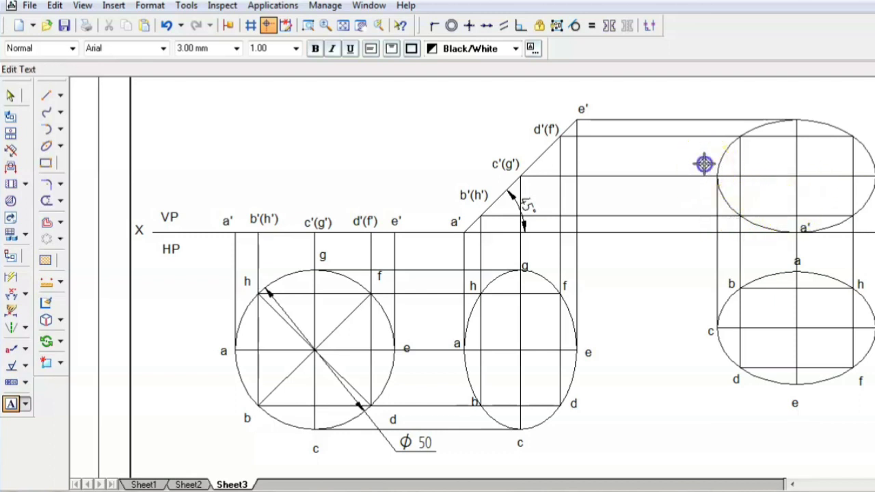
text(c')
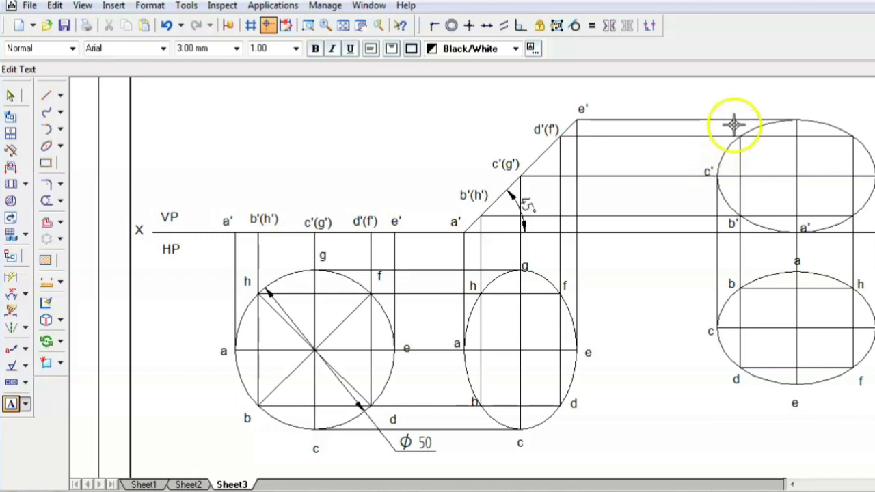
text(d')
click(779, 91)
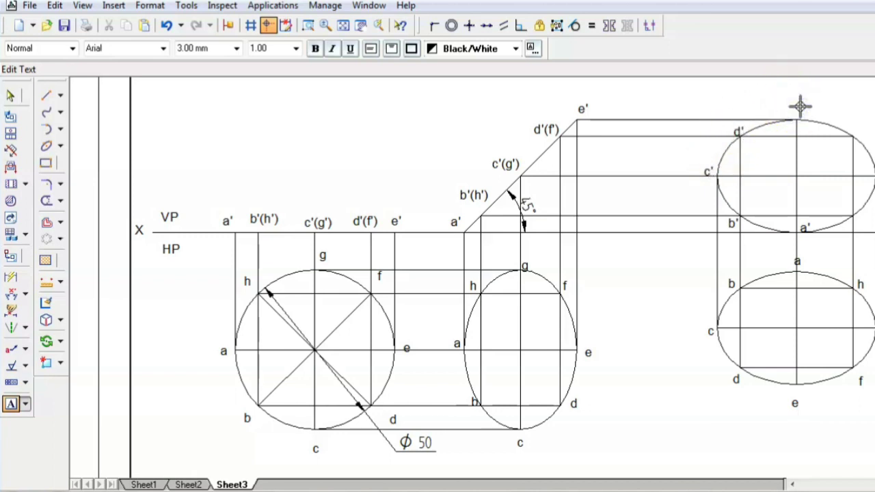
text(')
click(858, 123)
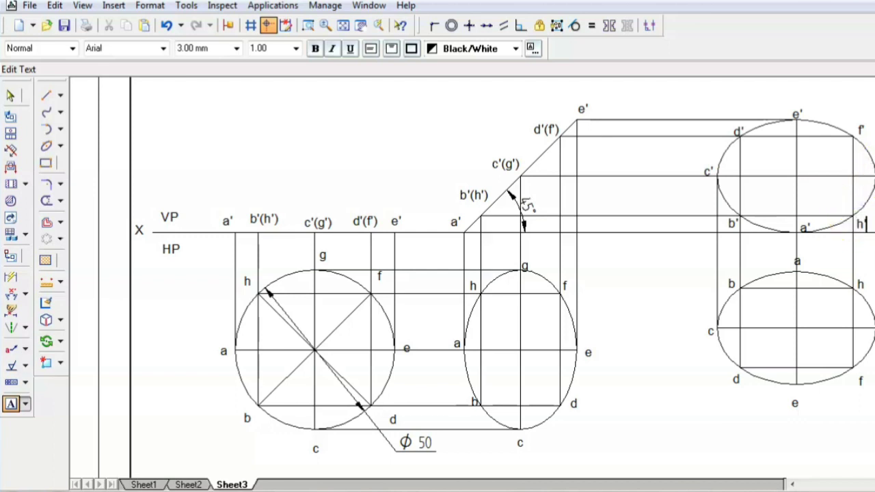
text(')
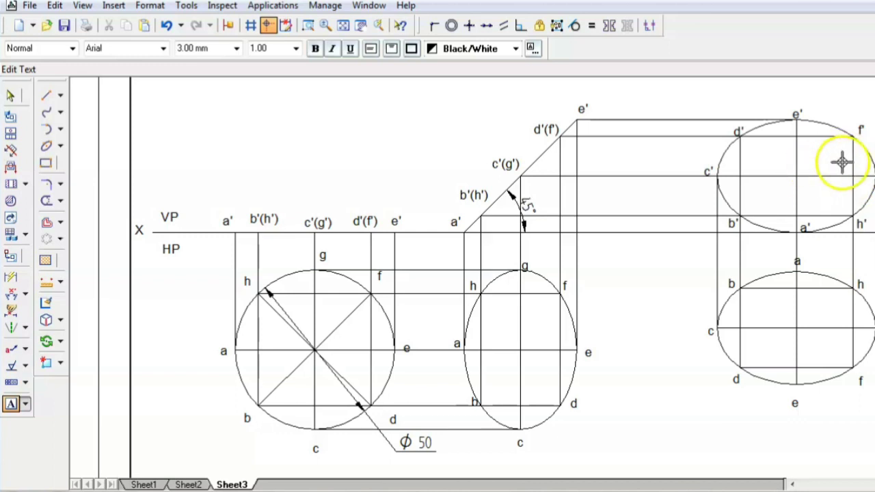
click(763, 223)
text(')
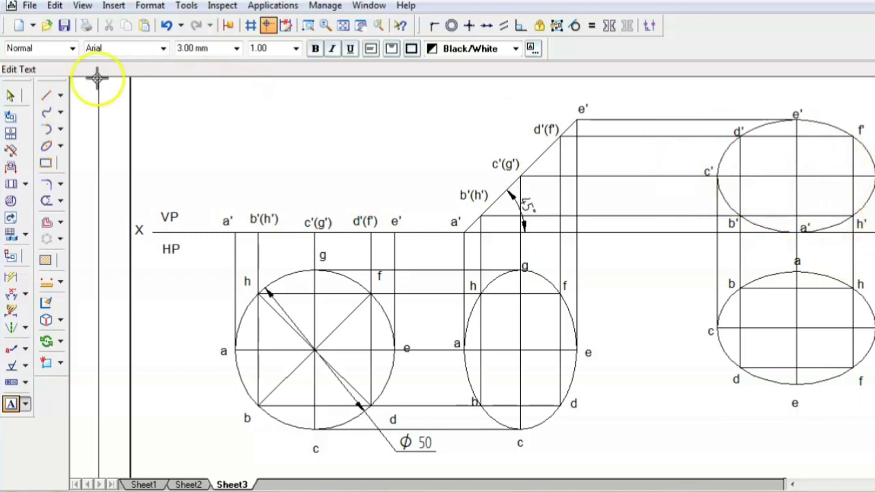
- Set the line width of the XY reference line to 0.15 mm
click(10, 97)
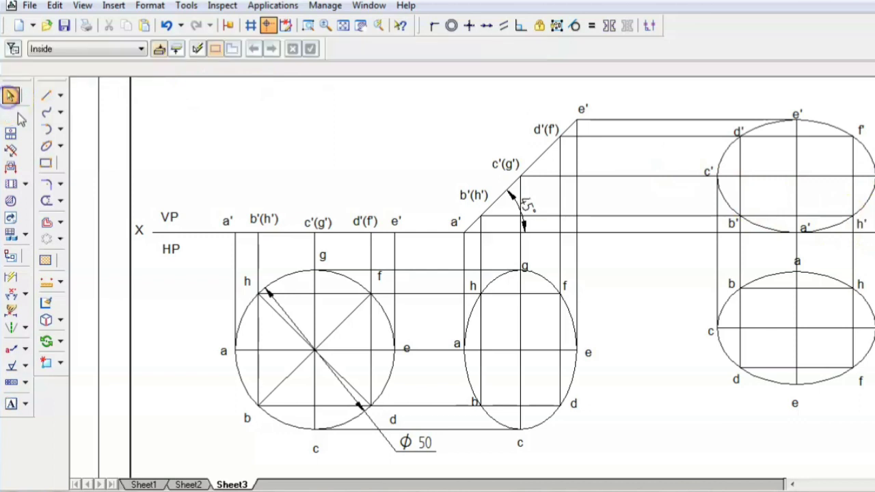
click(187, 234)
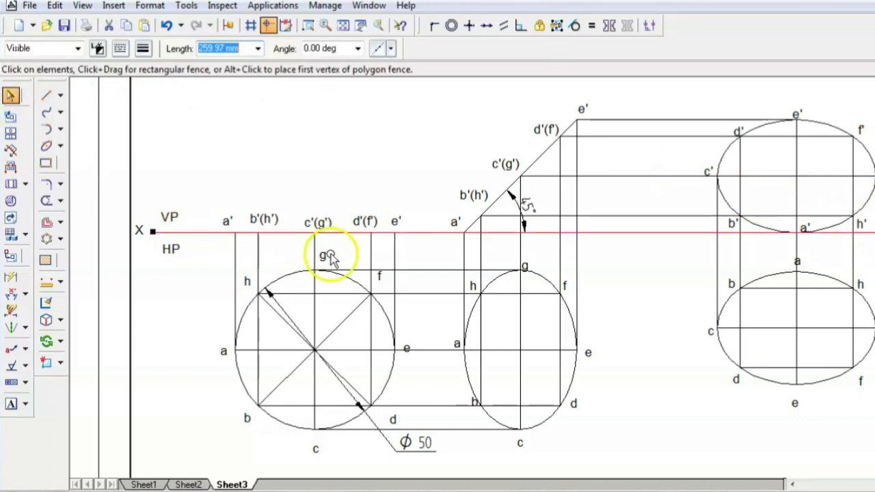
click(143, 49)
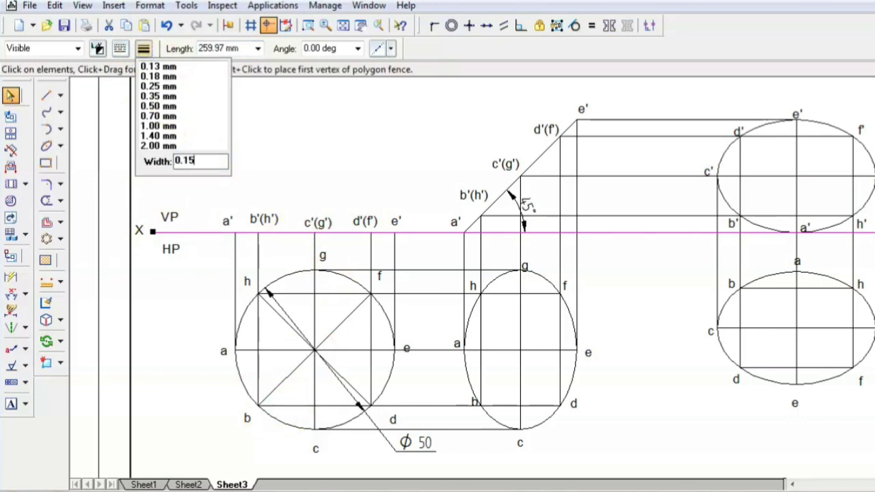
key(Return)
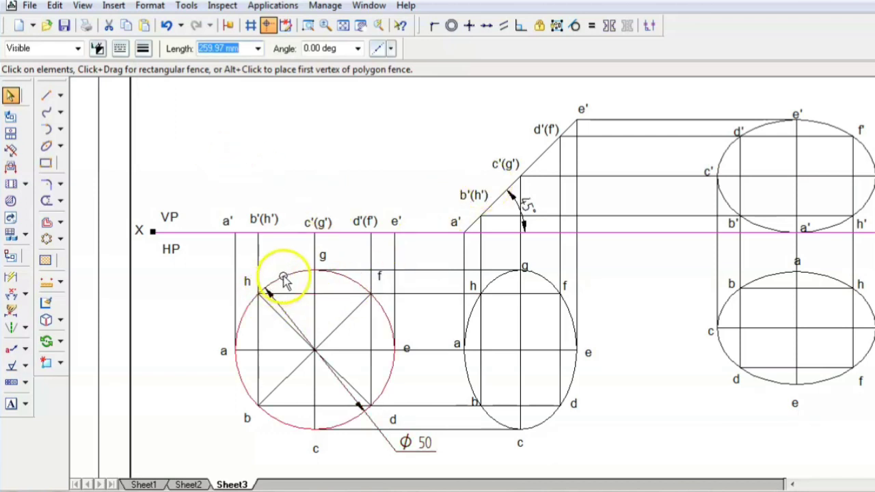
click(206, 351)
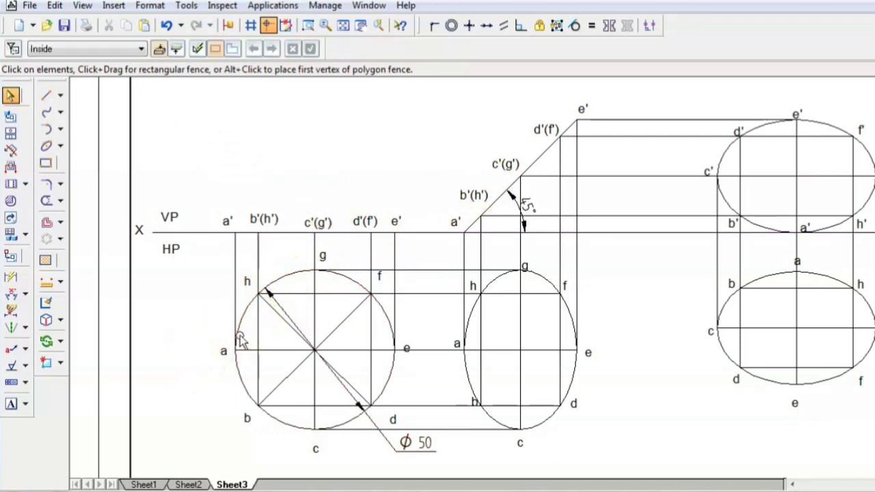
- Increase the line width of the circle, the a'–e' edge line on XY, the 45° inclined edge line and all three ellipses
click(287, 279)
shift+click(280, 233)
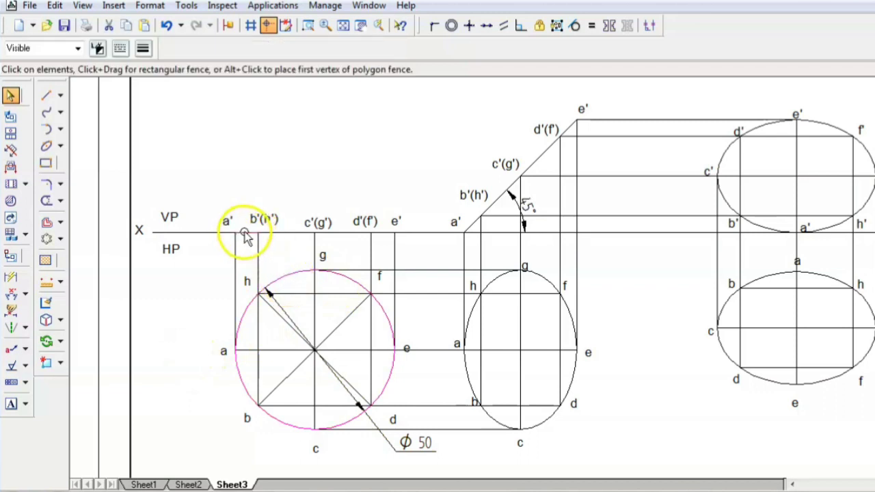
shift+click(383, 234)
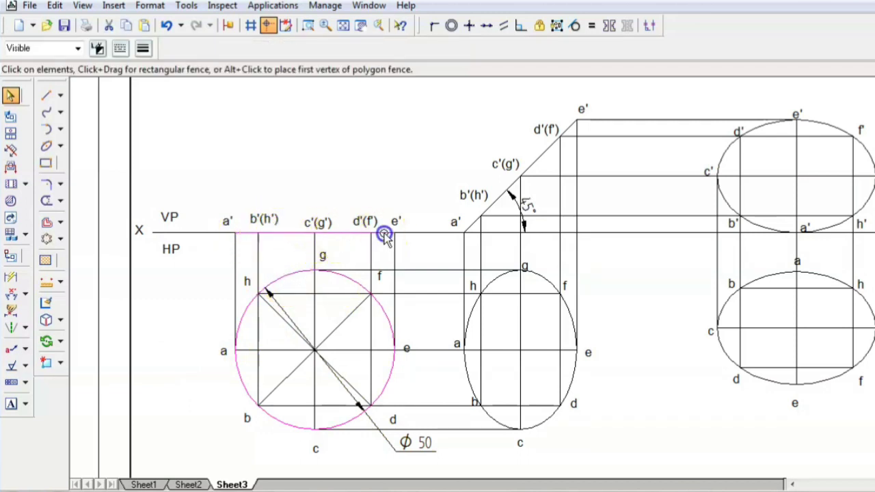
shift+click(473, 225)
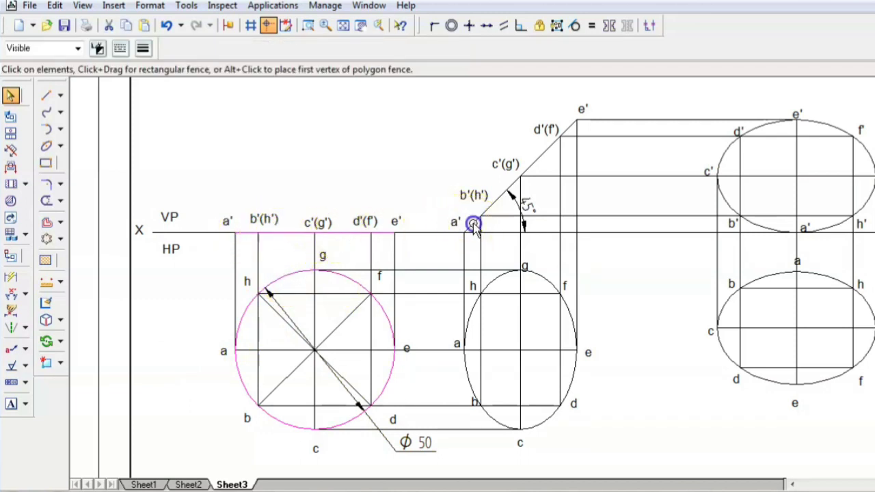
shift+click(501, 202)
shift+click(558, 146)
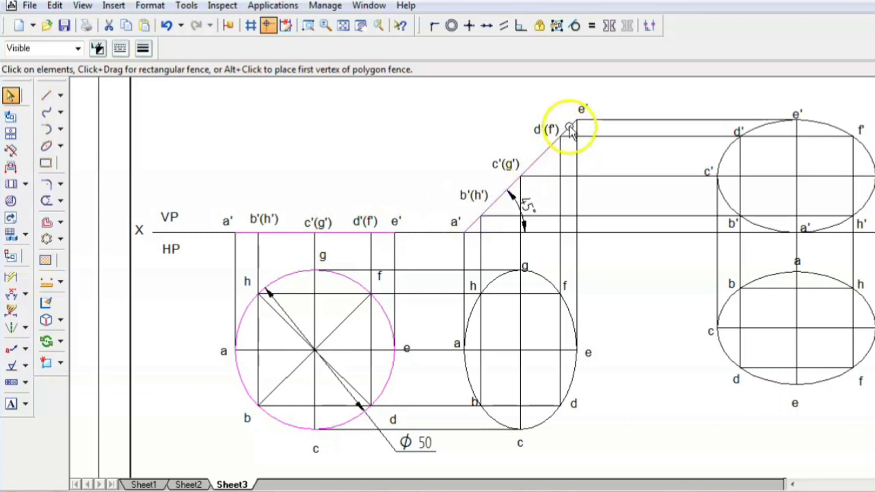
shift+click(537, 275)
shift+click(719, 349)
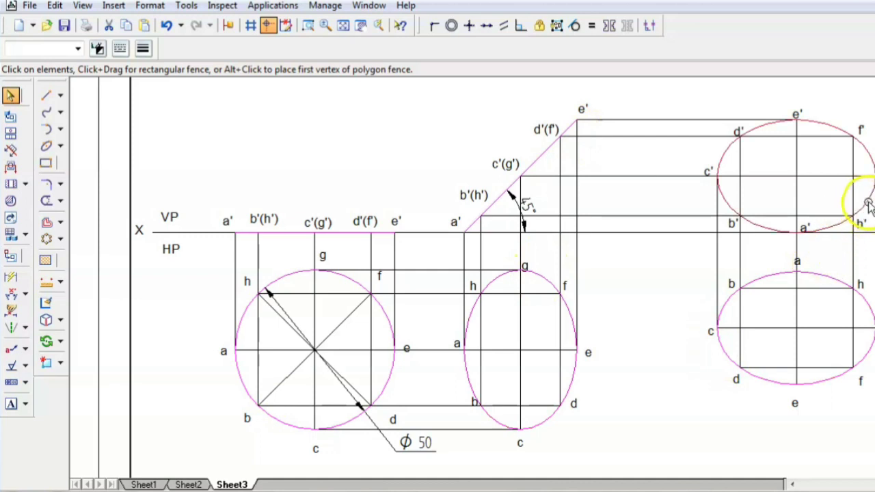
click(142, 49)
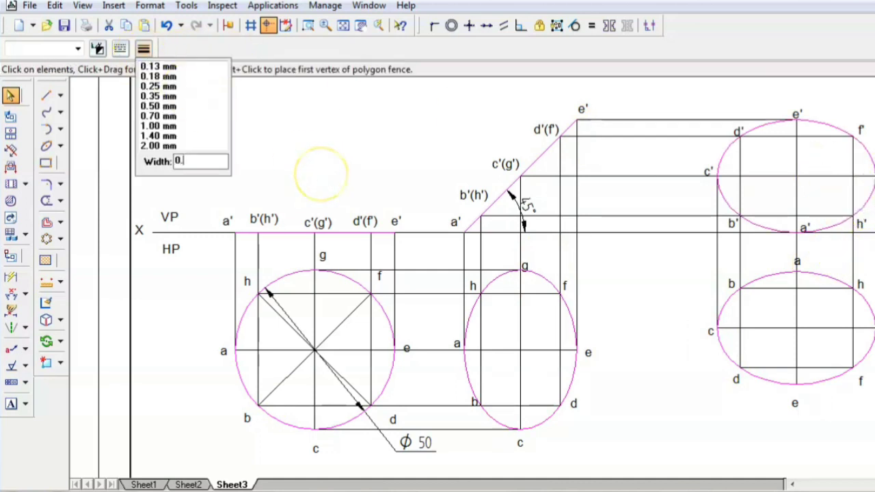
click(321, 176)
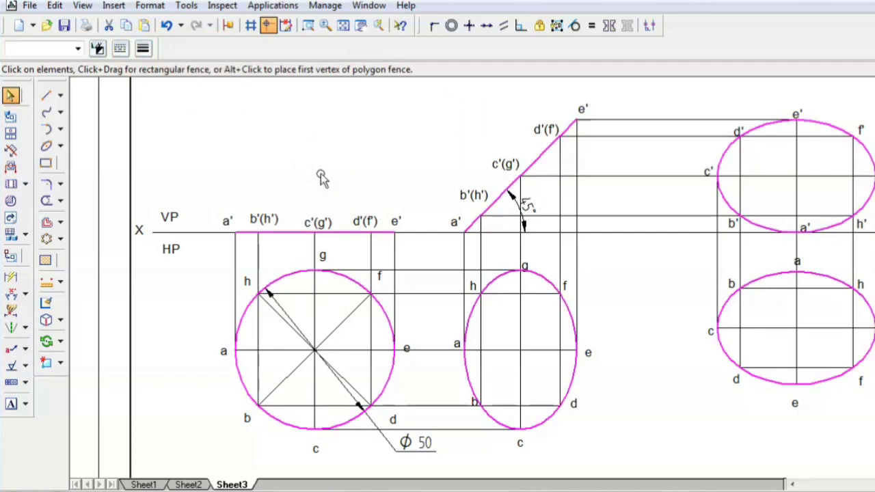
click(633, 412)
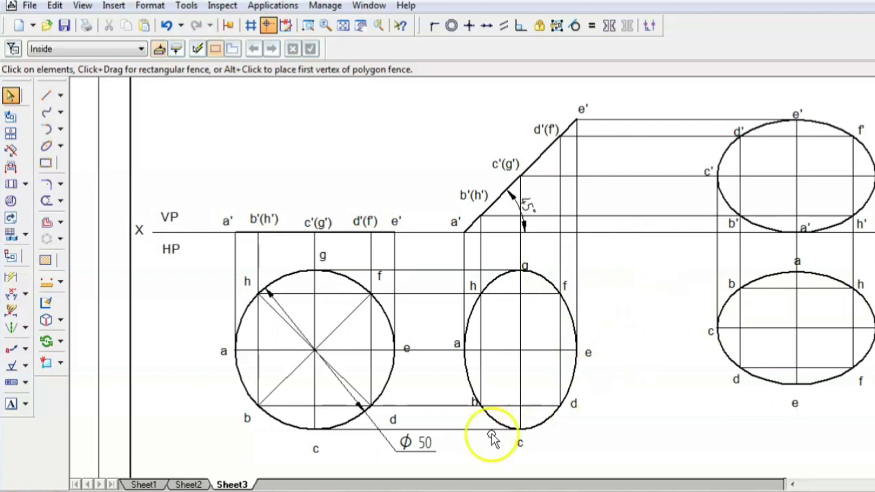
click(361, 27)
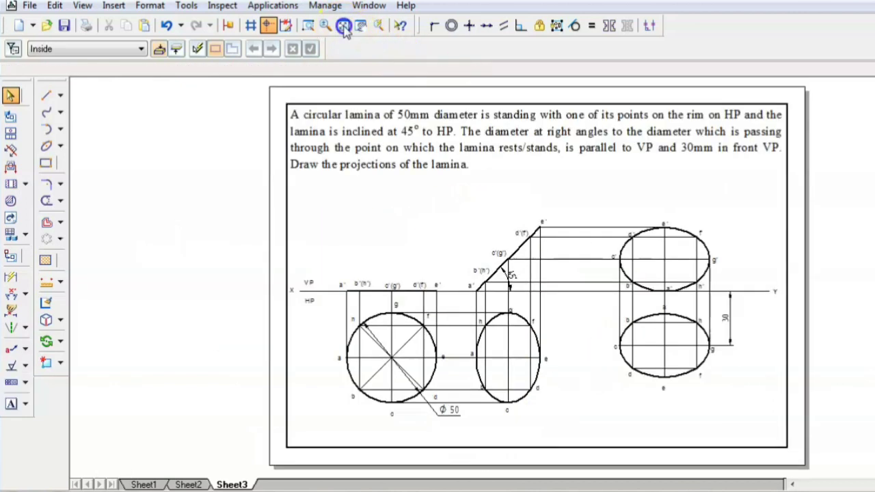